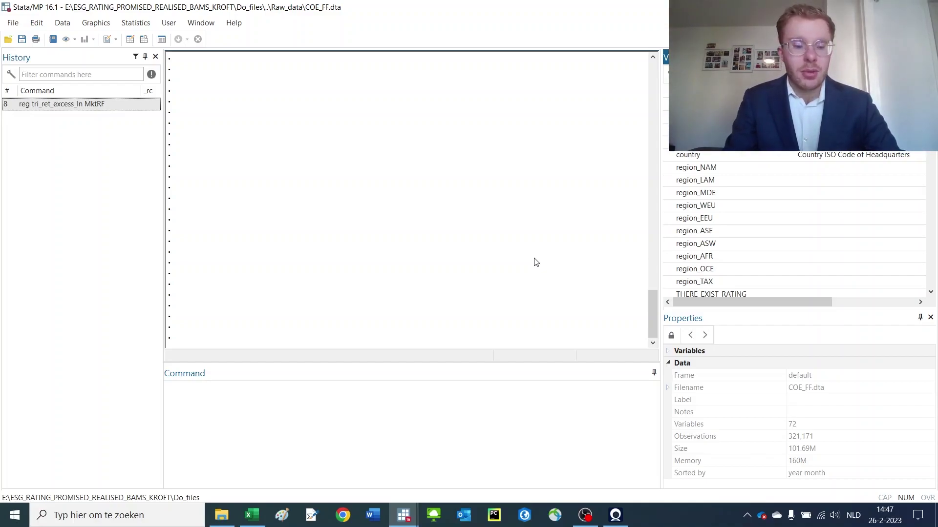
Build the command reg tri_ret_excess_ln MktRF by inserting both variables from the Variables list.
{"action": "type", "text": "re"}
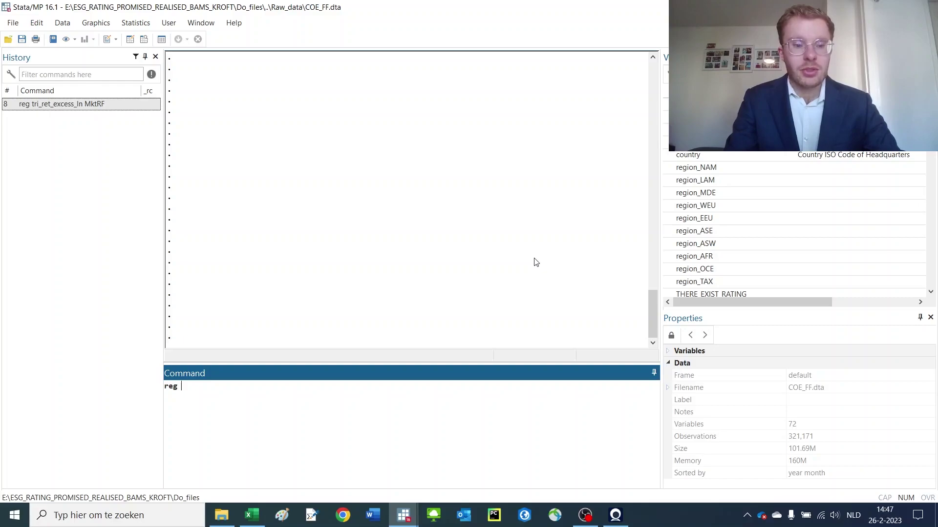
{"action": "type", "text": "g"}
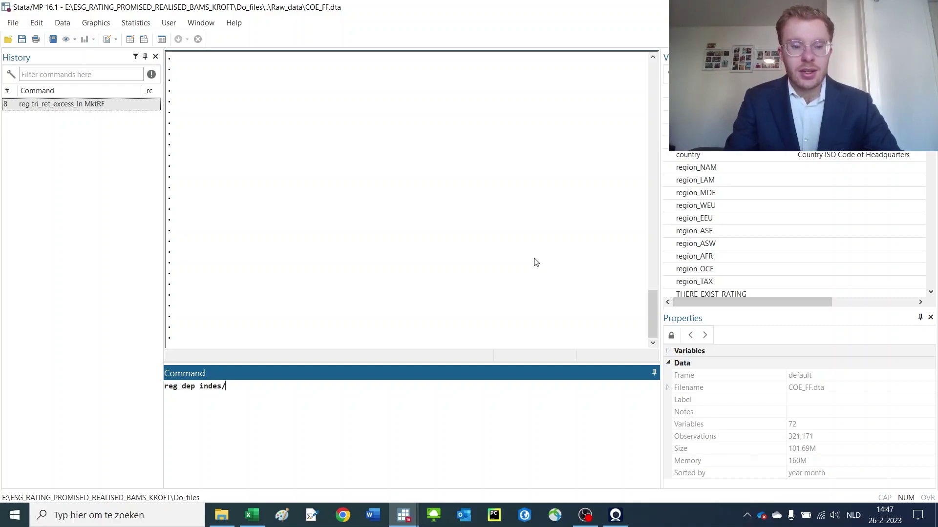
{"action": "key", "text": "BackSpace"}
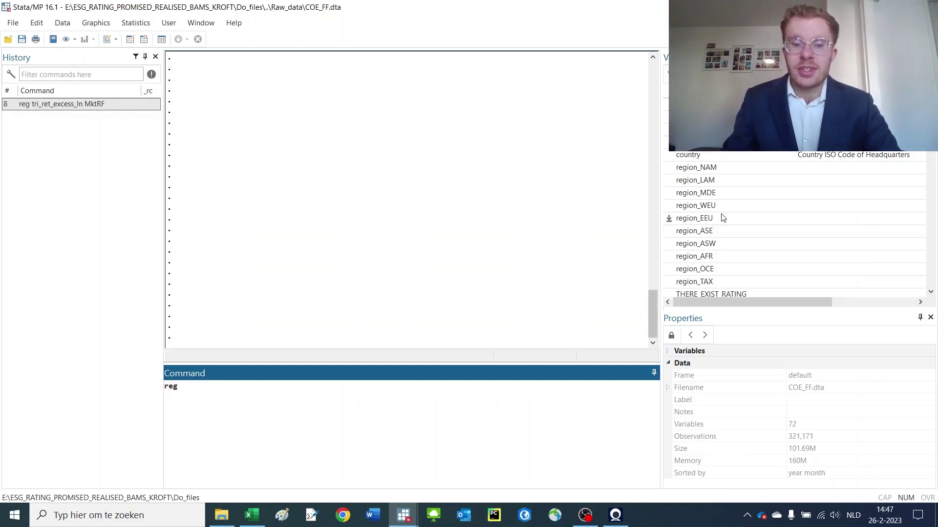
{"action": "scroll", "coordinate": [726, 198], "scroll_direction": "down", "scroll_amount": 2}
{"action": "scroll", "coordinate": [725, 197], "scroll_direction": "down", "scroll_amount": 5}
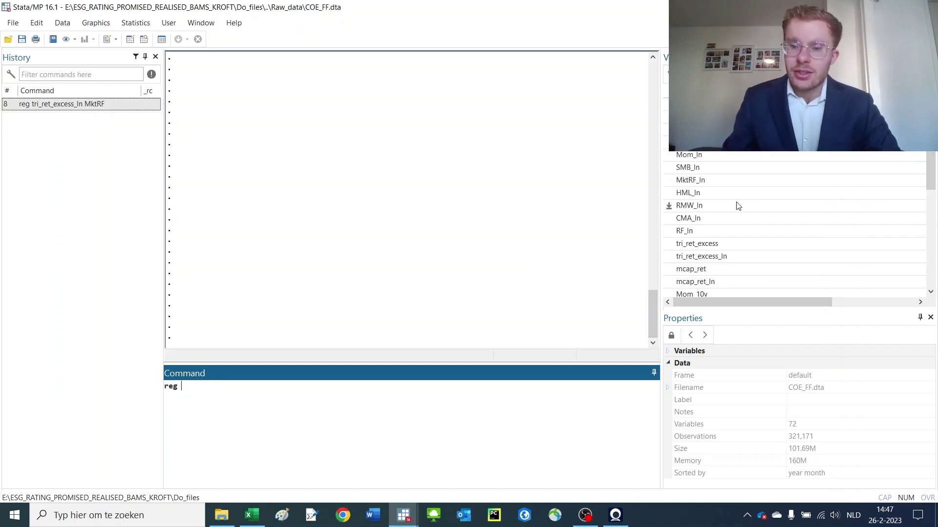
{"action": "left_click", "coordinate": [722, 263]}
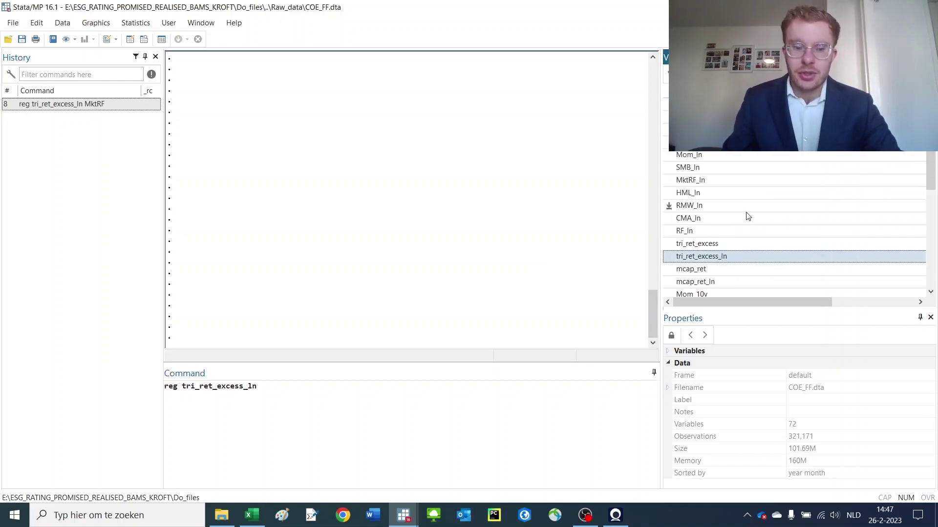
{"action": "scroll", "coordinate": [747, 211], "scroll_direction": "up", "scroll_amount": 5}
{"action": "scroll", "coordinate": [723, 215], "scroll_direction": "down", "scroll_amount": 5}
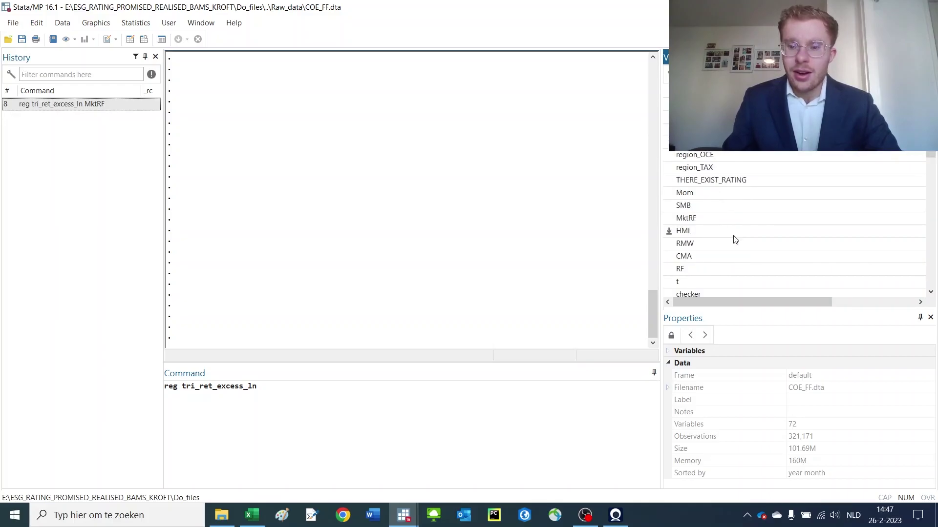
{"action": "left_click", "coordinate": [694, 142]}
{"action": "scroll", "coordinate": [464, 318], "scroll_direction": "up", "scroll_amount": 8}
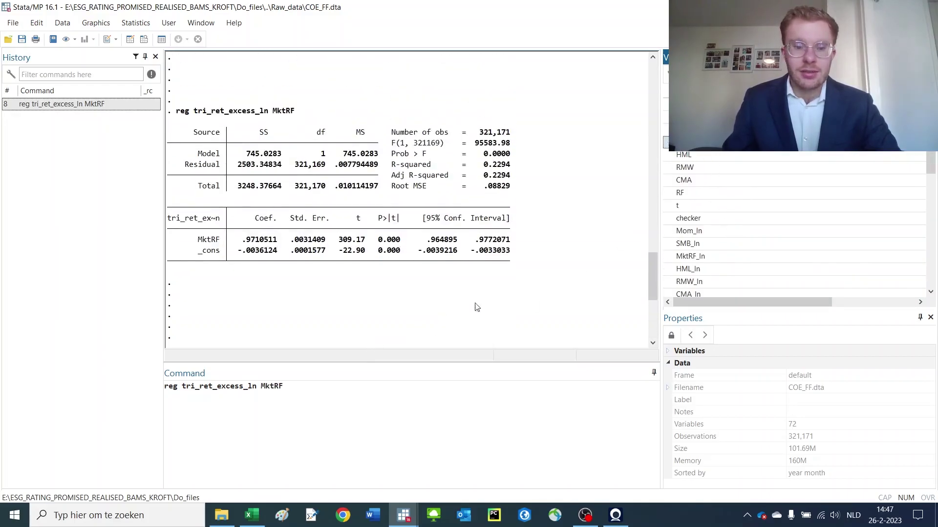
{"action": "scroll", "coordinate": [586, 273], "scroll_direction": "down", "scroll_amount": 6}
{"action": "scroll", "coordinate": [577, 273], "scroll_direction": "down", "scroll_amount": 3}
{"action": "left_click", "coordinate": [505, 412]}
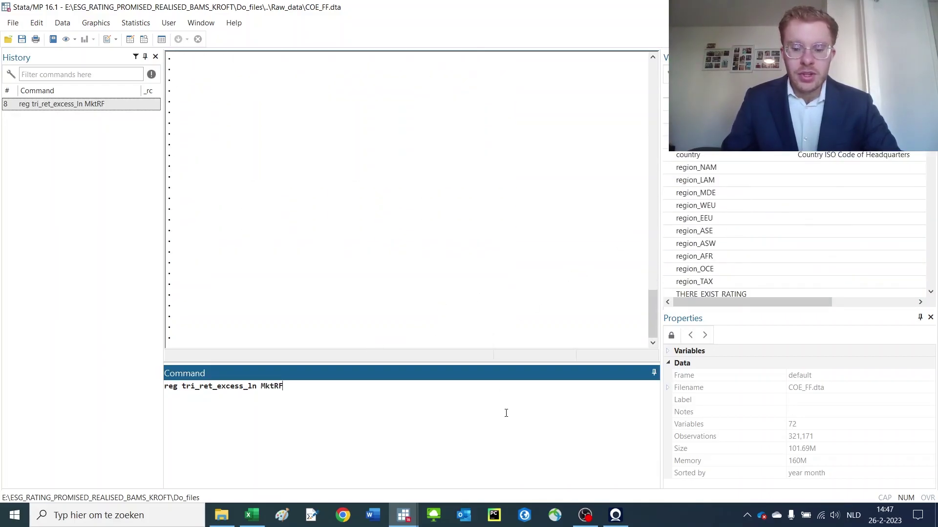
Run the regression and highlight 321,171 observations, R-squared 0.2294 and the MktRF coefficient .9710511.
{"action": "key", "text": "Return"}
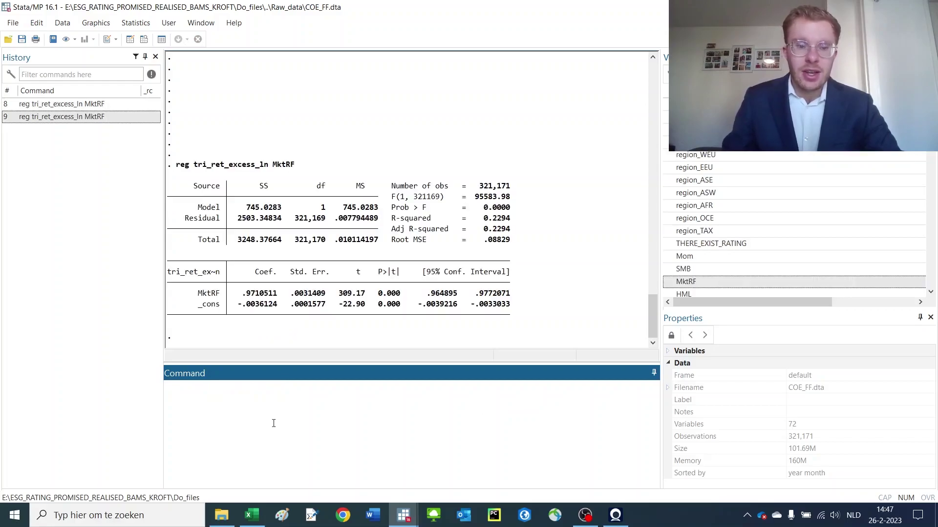
{"action": "left_click", "coordinate": [295, 167]}
{"action": "left_click_drag", "start_coordinate": [295, 167], "coordinate": [178, 166]}
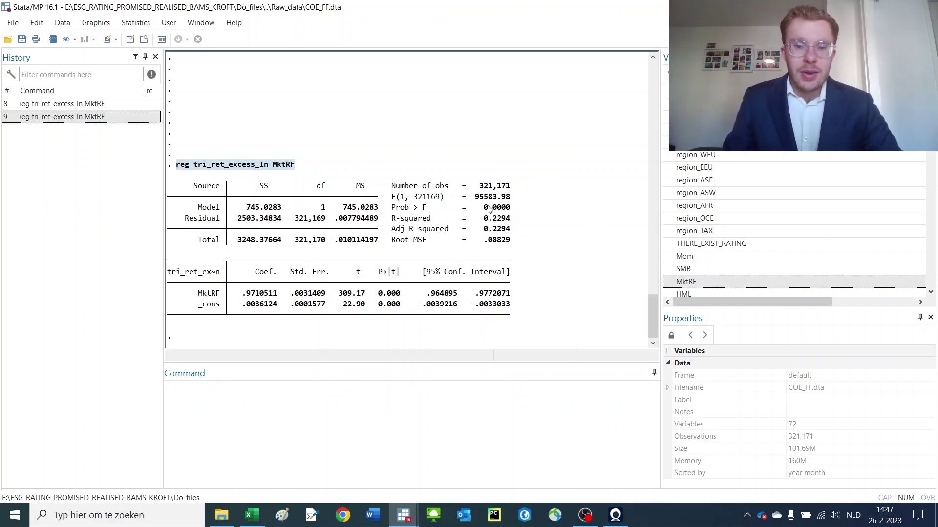
{"action": "left_click_drag", "start_coordinate": [475, 186], "coordinate": [509, 188]}
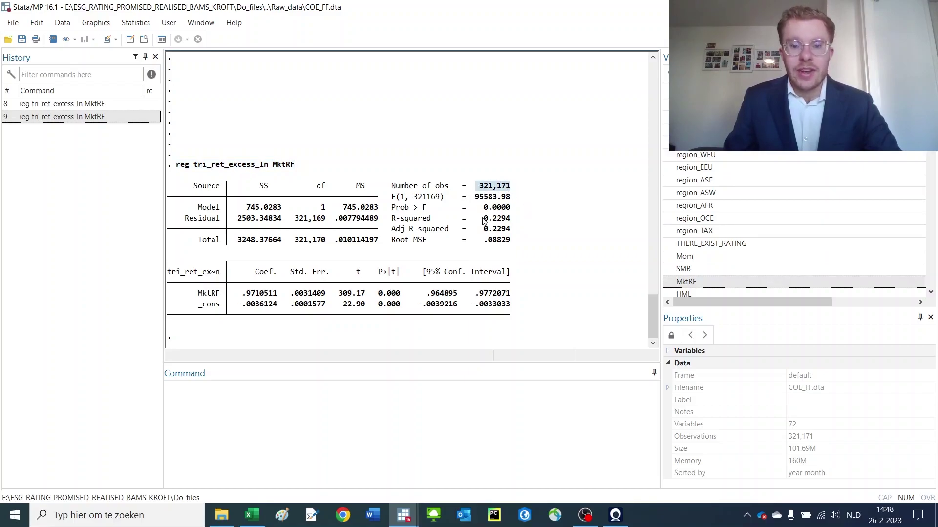
{"action": "left_click_drag", "start_coordinate": [480, 218], "coordinate": [509, 218]}
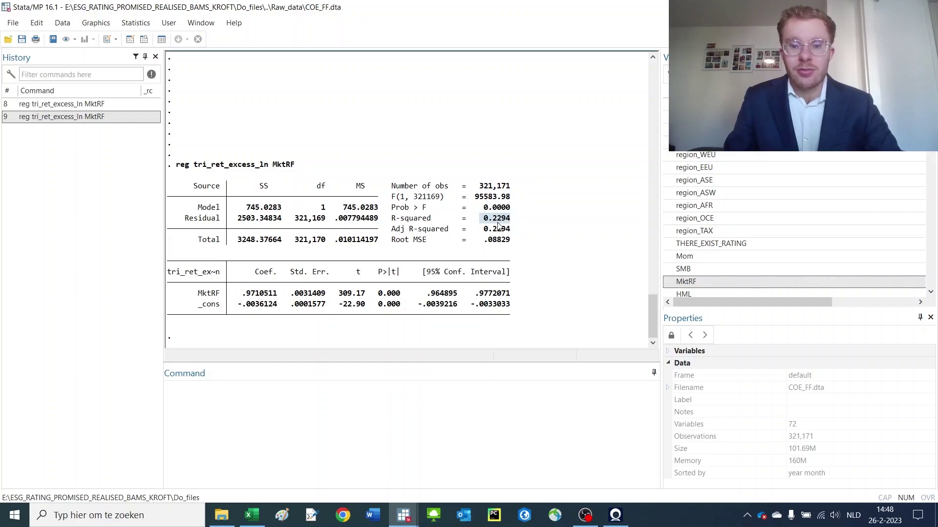
{"action": "left_click_drag", "start_coordinate": [242, 294], "coordinate": [279, 295]}
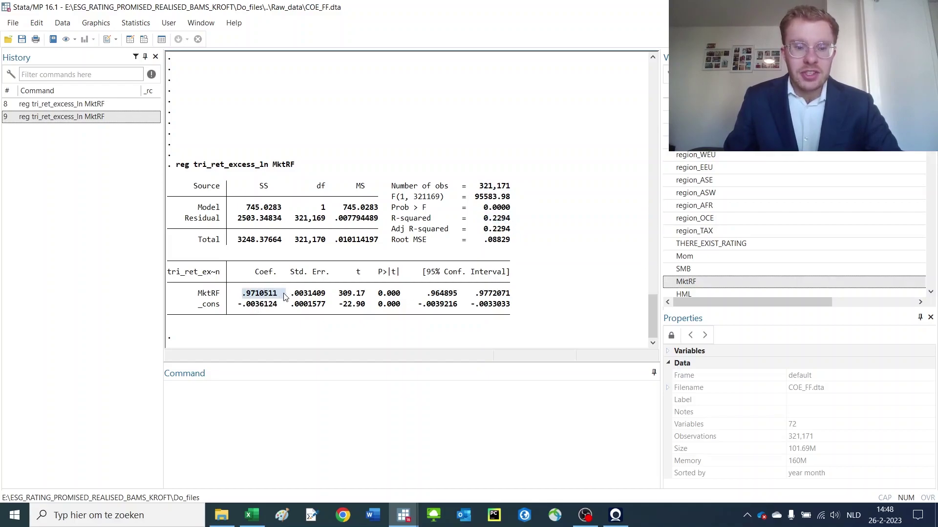
{"action": "left_click_drag", "start_coordinate": [220, 293], "coordinate": [198, 294]}
{"action": "left_click_drag", "start_coordinate": [241, 165], "coordinate": [195, 165]}
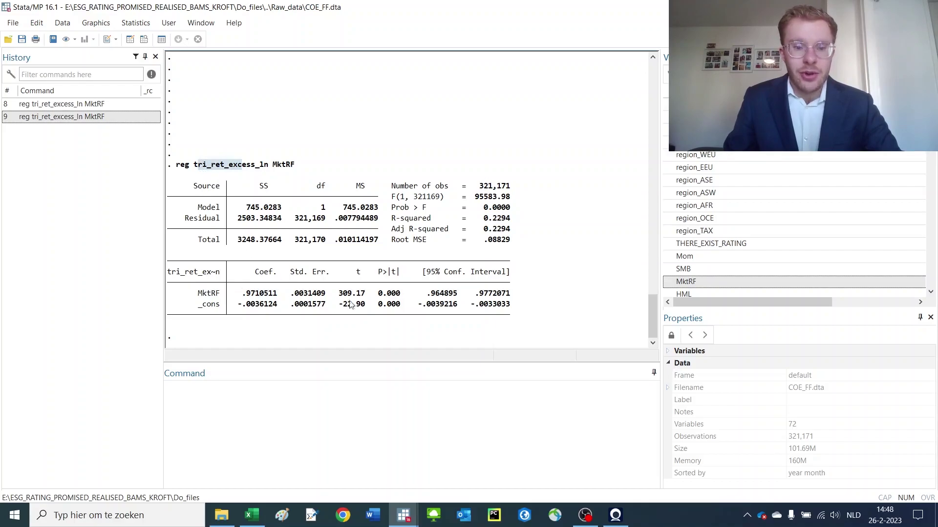
Highlight the MktRF t-statistic 309.17, the constant's p-value, F 95583.98 and the sums of squares.
{"action": "left_click_drag", "start_coordinate": [242, 295], "coordinate": [256, 296]}
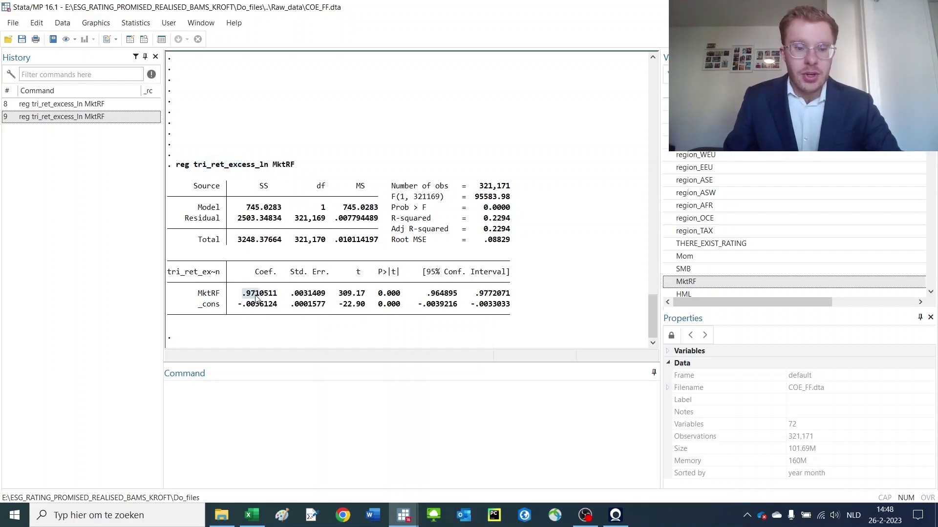
{"action": "left_click_drag", "start_coordinate": [338, 295], "coordinate": [369, 299]}
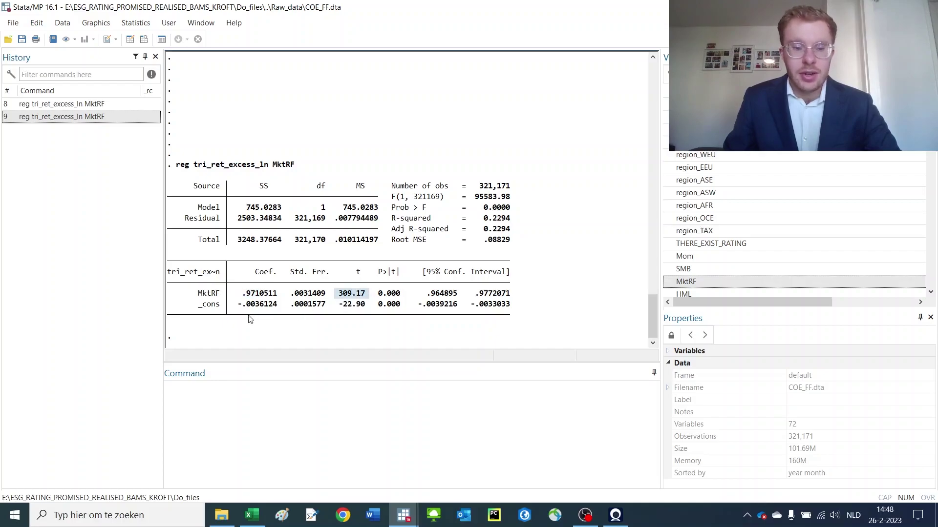
{"action": "left_click", "coordinate": [205, 311]}
{"action": "left_click_drag", "start_coordinate": [206, 311], "coordinate": [216, 310]}
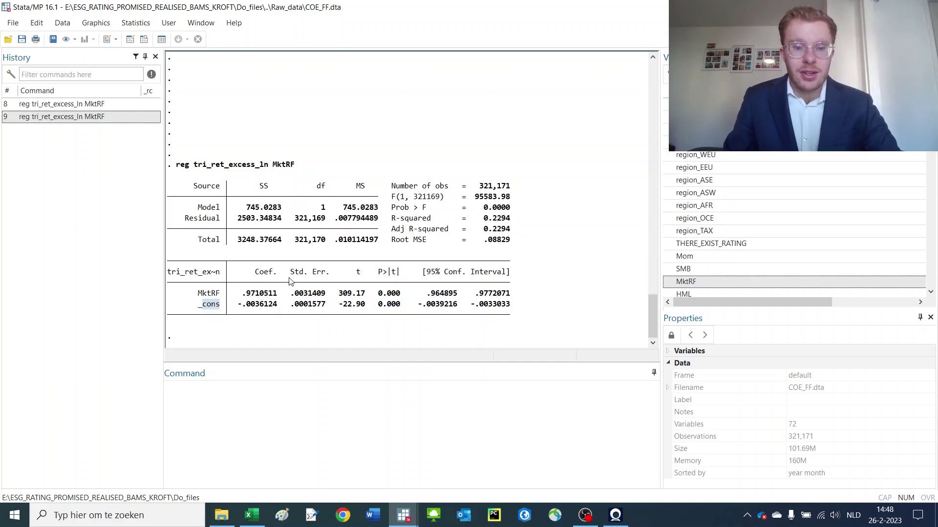
{"action": "left_click_drag", "start_coordinate": [401, 305], "coordinate": [378, 304]}
{"action": "left_click_drag", "start_coordinate": [499, 287], "coordinate": [442, 296]}
{"action": "left_click", "coordinate": [503, 202]}
{"action": "double_click", "coordinate": [502, 201]}
{"action": "left_click_drag", "start_coordinate": [239, 212], "coordinate": [382, 246]}
{"action": "left_click", "coordinate": [578, 250]}
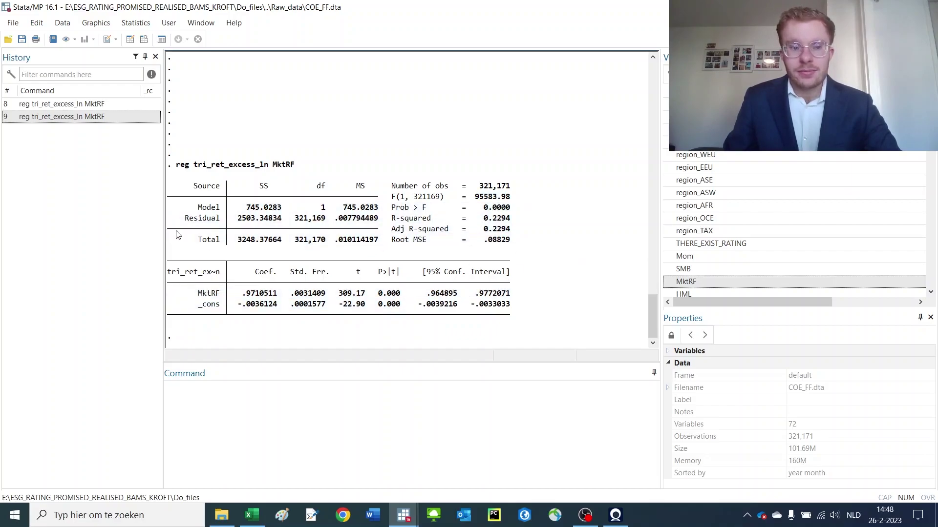
Add HML, SMB, RMW and CMA to the recalled MktRF regression and run it.
{"action": "left_click", "coordinate": [95, 118]}
{"action": "left_click", "coordinate": [398, 420]}
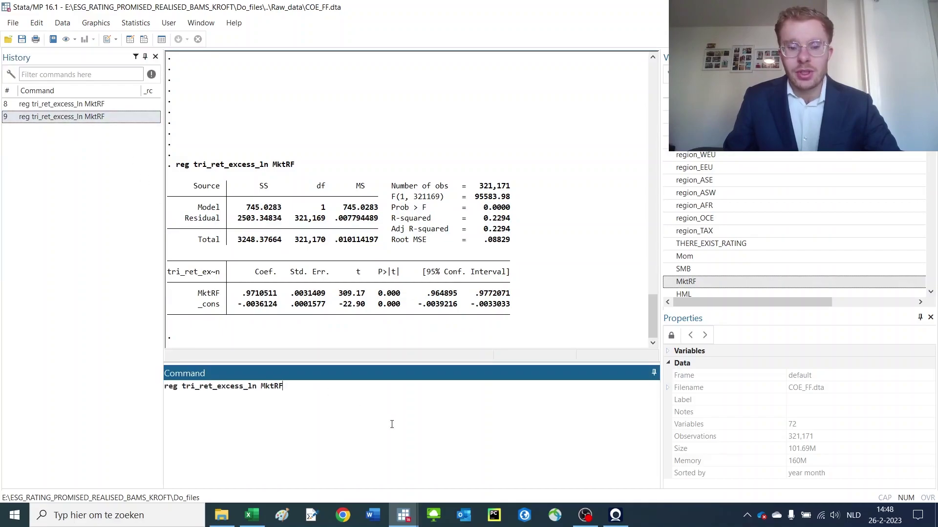
{"action": "scroll", "coordinate": [701, 263], "scroll_direction": "down", "scroll_amount": 1}
{"action": "double_click", "coordinate": [700, 256]}
{"action": "double_click", "coordinate": [704, 232]}
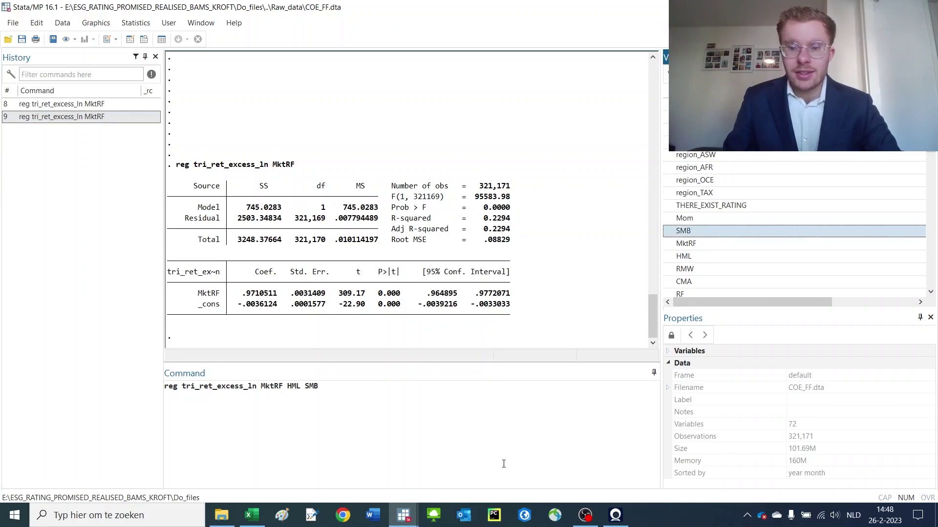
{"action": "double_click", "coordinate": [710, 270]}
{"action": "double_click", "coordinate": [701, 282]}
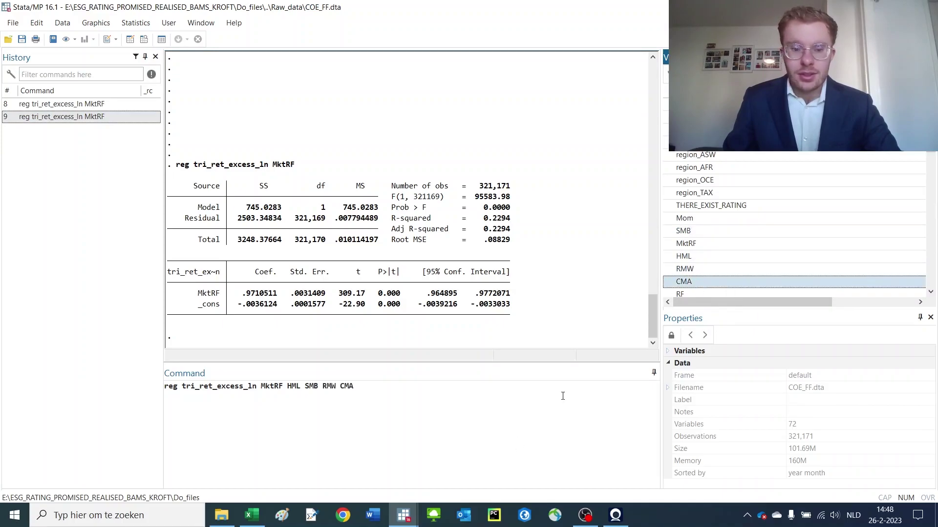
{"action": "left_click", "coordinate": [562, 396]}
{"action": "key", "text": "Return"}
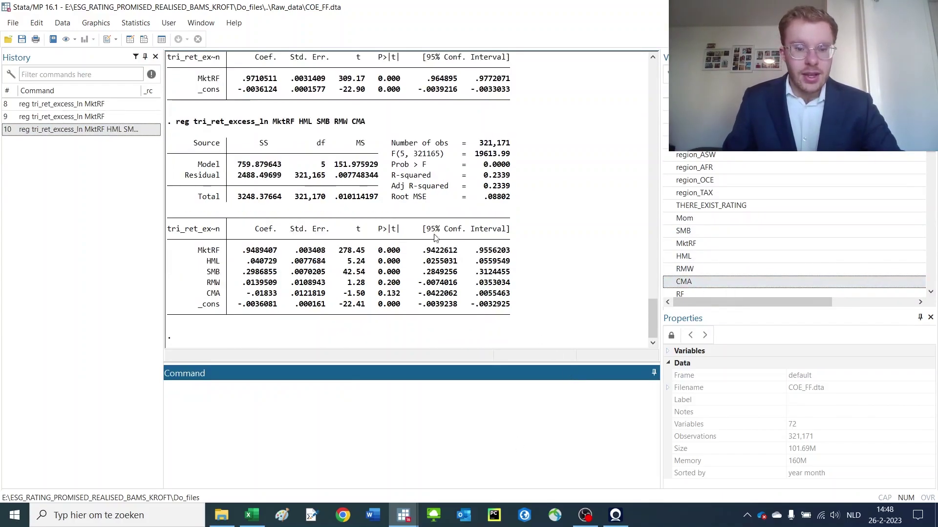
Review the five-factor output, highlighting the MktRF t-statistic 278.45 and the HML through _cons rows.
{"action": "left_click", "coordinate": [341, 256]}
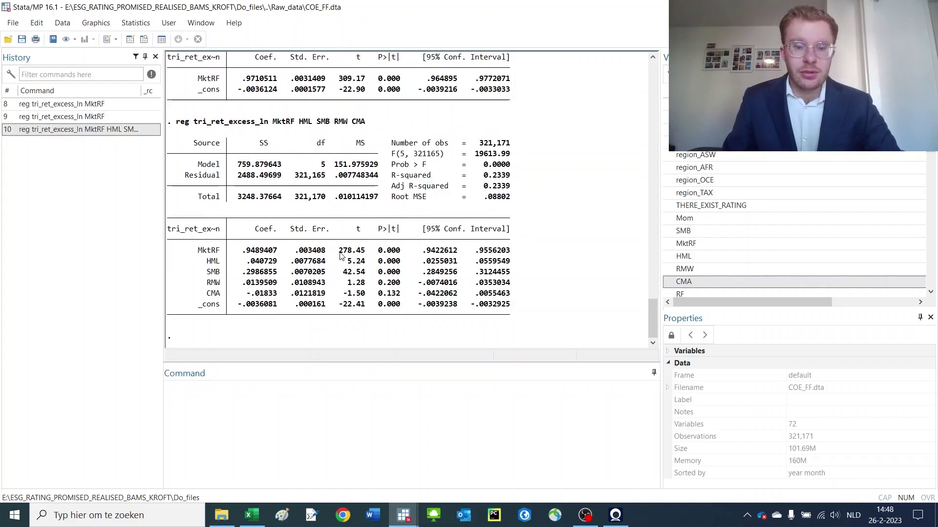
{"action": "left_click_drag", "start_coordinate": [341, 256], "coordinate": [368, 254]}
{"action": "left_click_drag", "start_coordinate": [247, 261], "coordinate": [508, 308]}
{"action": "left_click", "coordinate": [578, 207]}
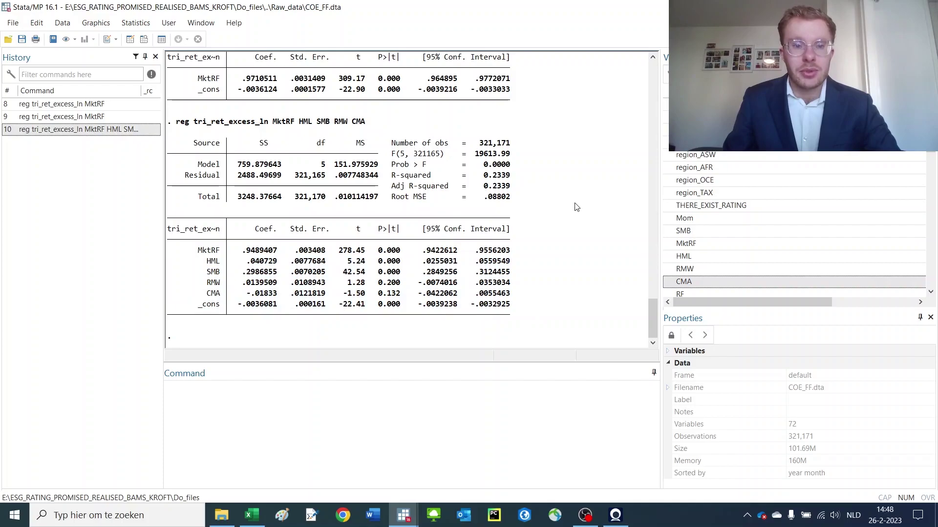
{"action": "scroll", "coordinate": [586, 204], "scroll_direction": "up", "scroll_amount": 3}
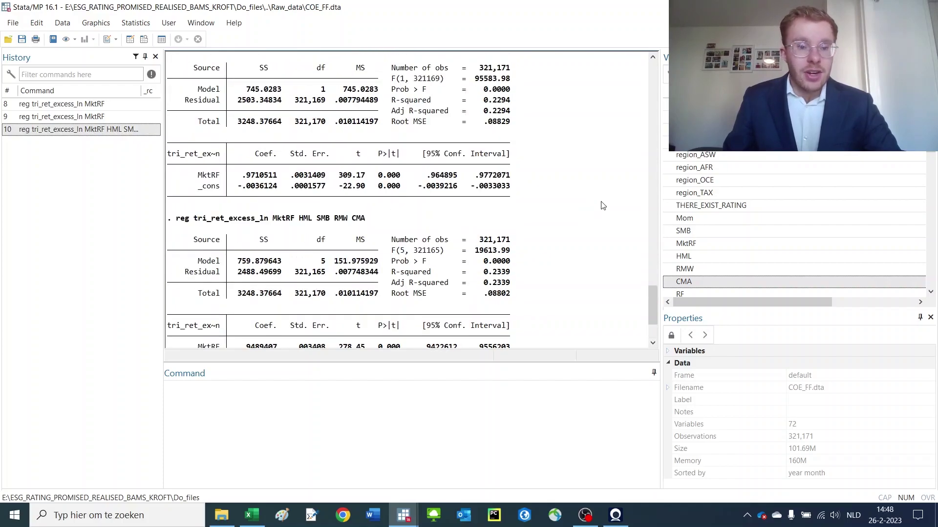
{"action": "scroll", "coordinate": [584, 191], "scroll_direction": "up", "scroll_amount": 2}
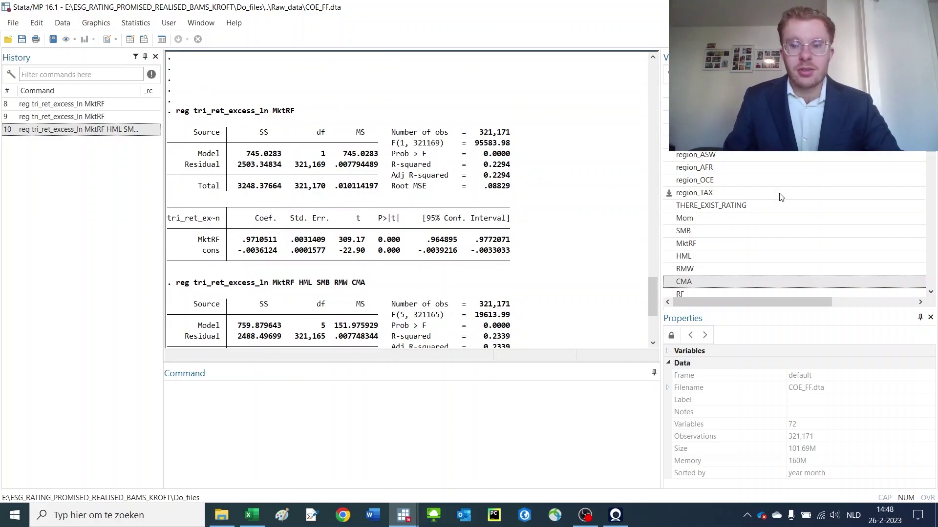
{"action": "scroll", "coordinate": [770, 200], "scroll_direction": "down", "scroll_amount": 5}
{"action": "scroll", "coordinate": [770, 201], "scroll_direction": "up", "scroll_amount": 7}
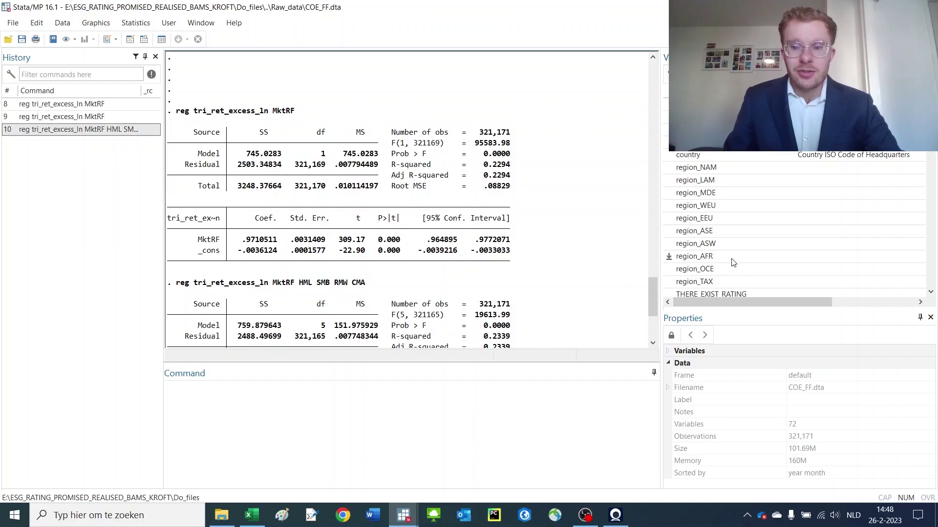
Sort the data by identifier and t.
{"action": "left_click", "coordinate": [574, 454]}
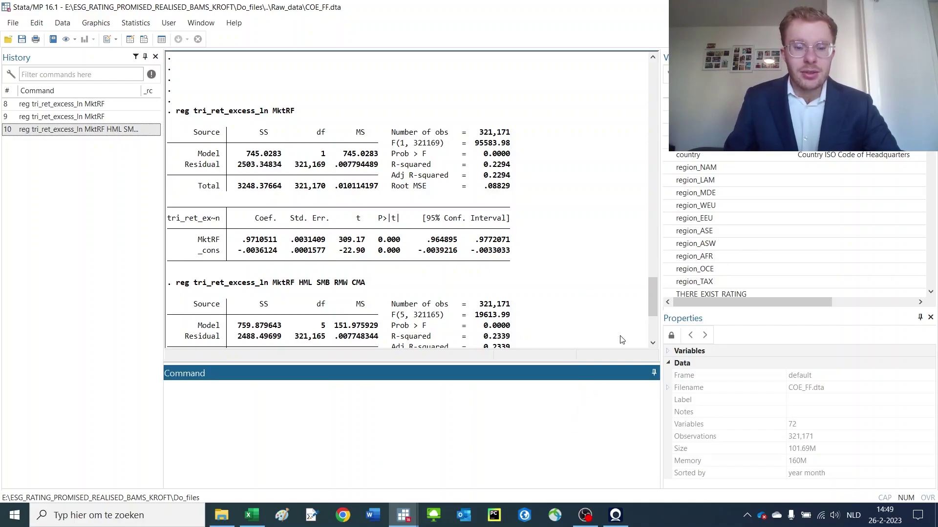
{"action": "type", "text": "sort"}
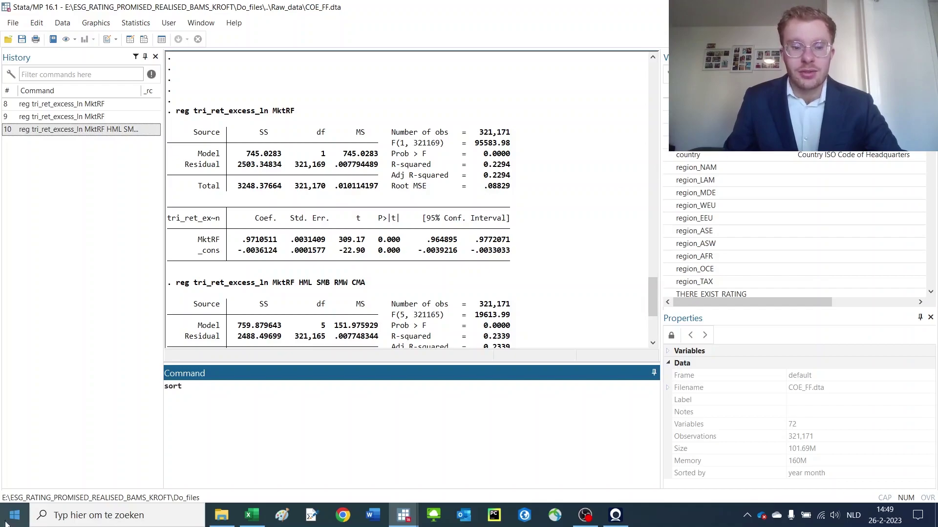
{"action": "type", "text": " identifier"}
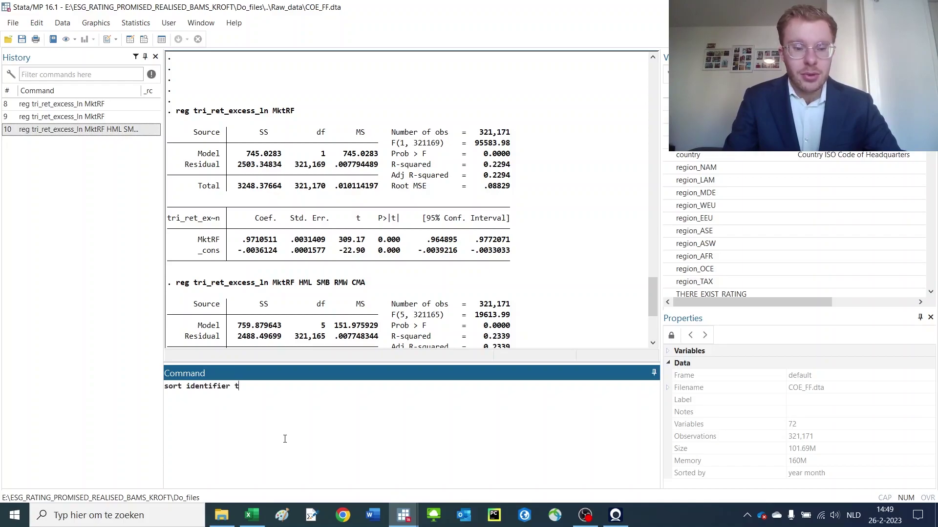
{"action": "type", "text": " t"}
{"action": "key", "text": "Return"}
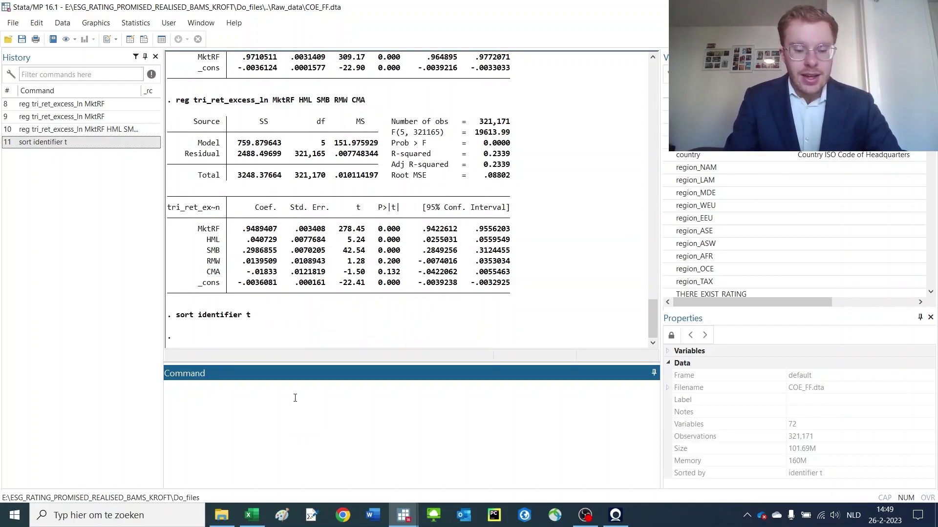
Declare the panel with xtset identifier t.
{"action": "type", "text": "xtset"}
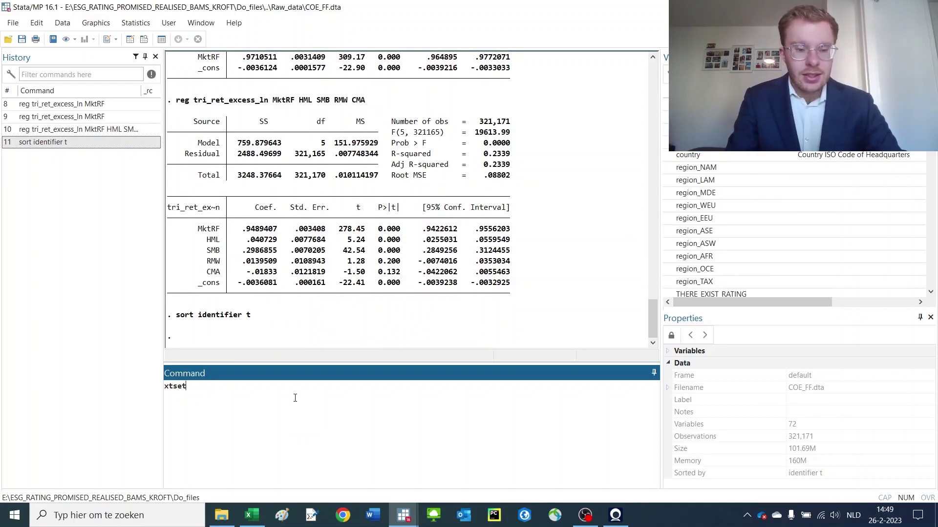
{"action": "type", "text": " identifier"}
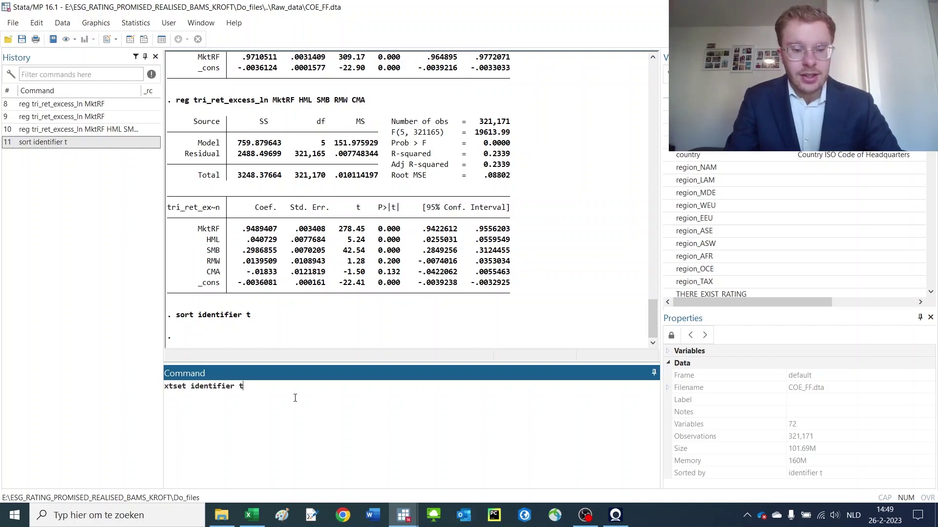
{"action": "type", "text": " t "}
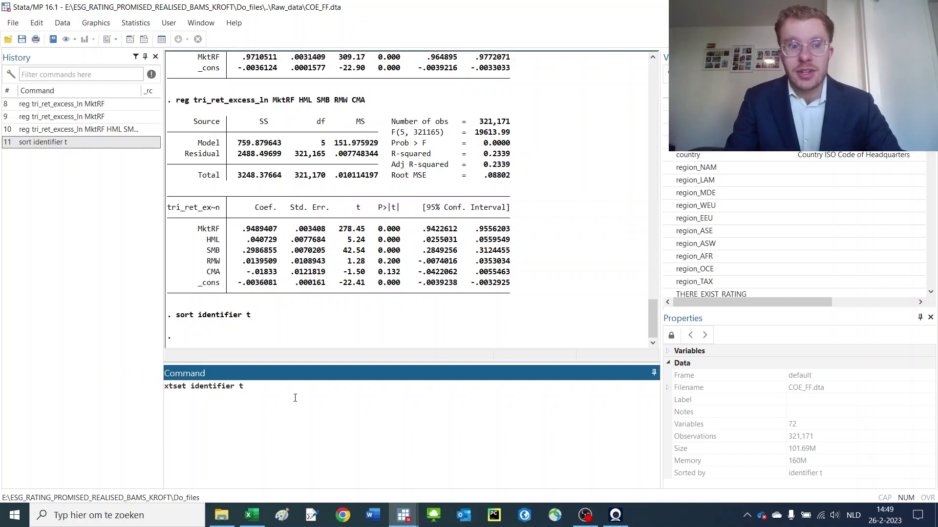
{"action": "type", "text": "id"}
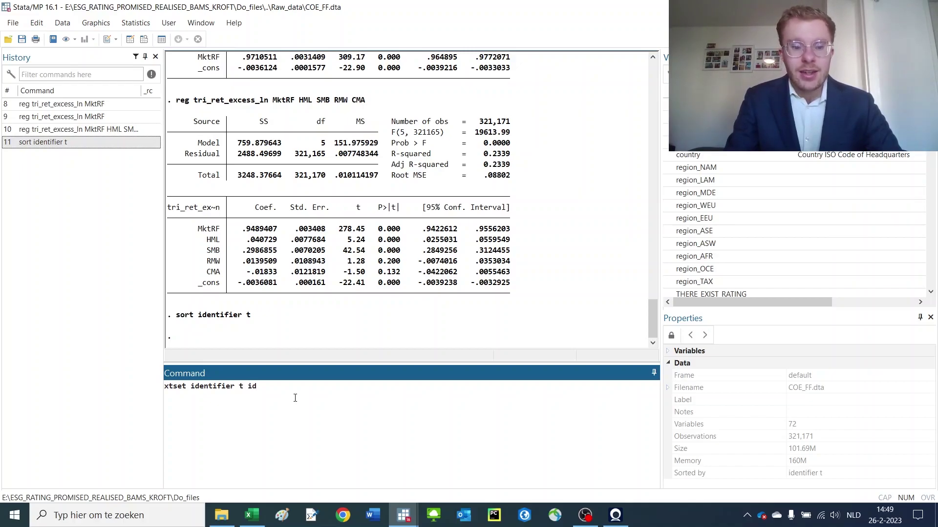
{"action": "key", "text": "Tab"}
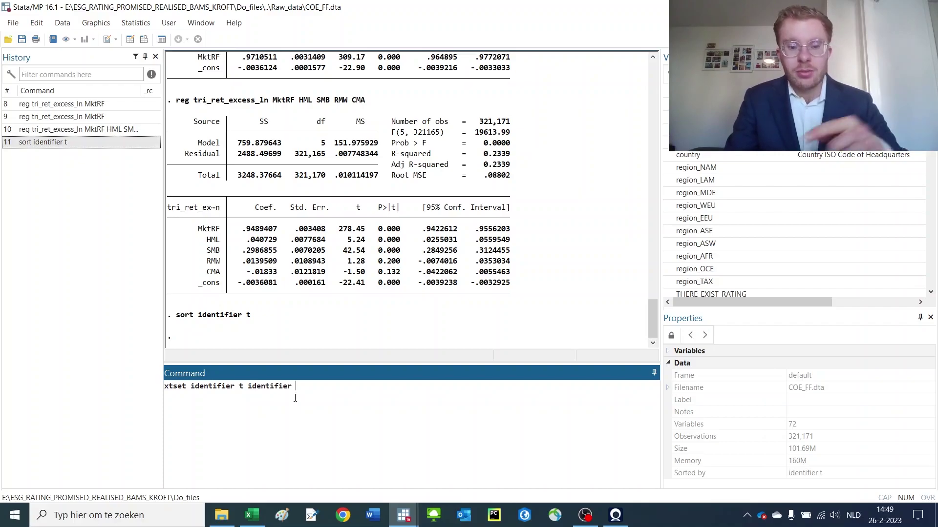
{"action": "key", "text": "BackSpace"}
{"action": "key", "text": "BackSpace"}
{"action": "key", "text": "BackSpace"}
{"action": "key", "text": "BackSpace"}
{"action": "key", "text": "BackSpace"}
{"action": "key", "text": "BackSpace"}
{"action": "key", "text": "BackSpace"}
{"action": "key", "text": "BackSpace"}
{"action": "key", "text": "BackSpace"}
{"action": "key", "text": "BackSpace"}
{"action": "type", "text": "region_"}
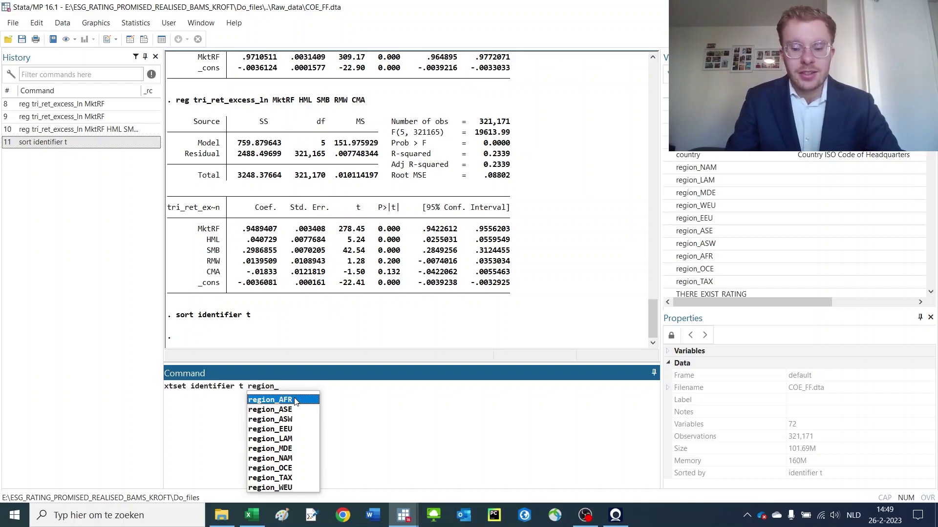
{"action": "key", "text": "Down"}
{"action": "key", "text": "Down"}
{"action": "key", "text": "Down"}
{"action": "key", "text": "Down"}
{"action": "key", "text": "Up"}
{"action": "key", "text": "Up"}
{"action": "key", "text": "Up"}
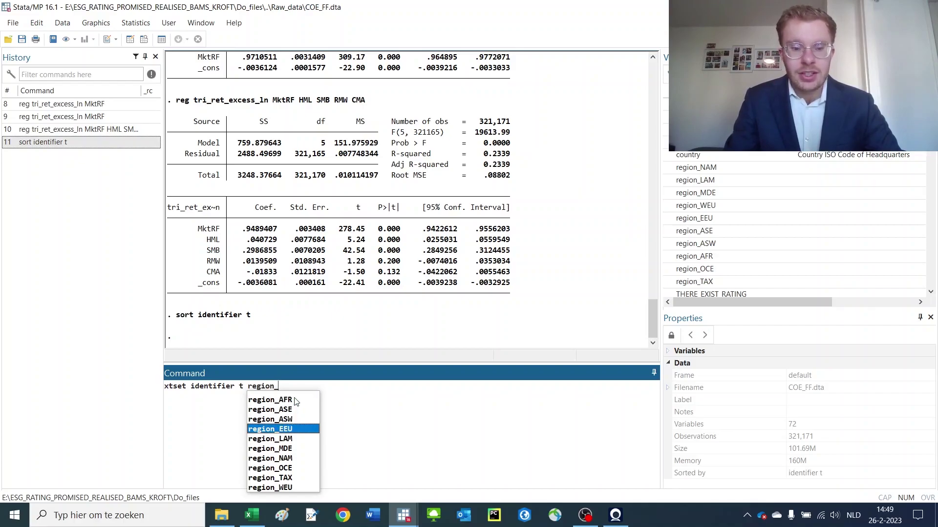
{"action": "key", "text": "Return"}
{"action": "key", "text": "BackSpace"}
{"action": "key", "text": "BackSpace"}
{"action": "key", "text": "BackSpace"}
{"action": "key", "text": "BackSpace"}
{"action": "key", "text": "BackSpace"}
{"action": "key", "text": "BackSpace"}
{"action": "key", "text": "BackSpace"}
{"action": "key", "text": "BackSpace"}
{"action": "key", "text": "BackSpace"}
{"action": "key", "text": "BackSpace"}
{"action": "key", "text": "BackSpace"}
{"action": "key", "text": "Return"}
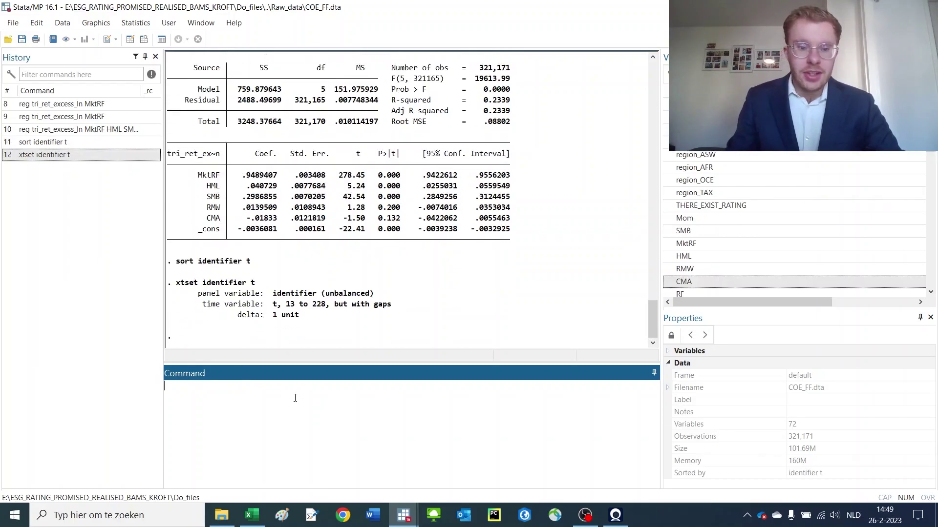
Highlight the panel variable, the time variable t and the xtset command in the output.
{"action": "left_click_drag", "start_coordinate": [269, 294], "coordinate": [264, 316]}
{"action": "left_click", "coordinate": [320, 307]}
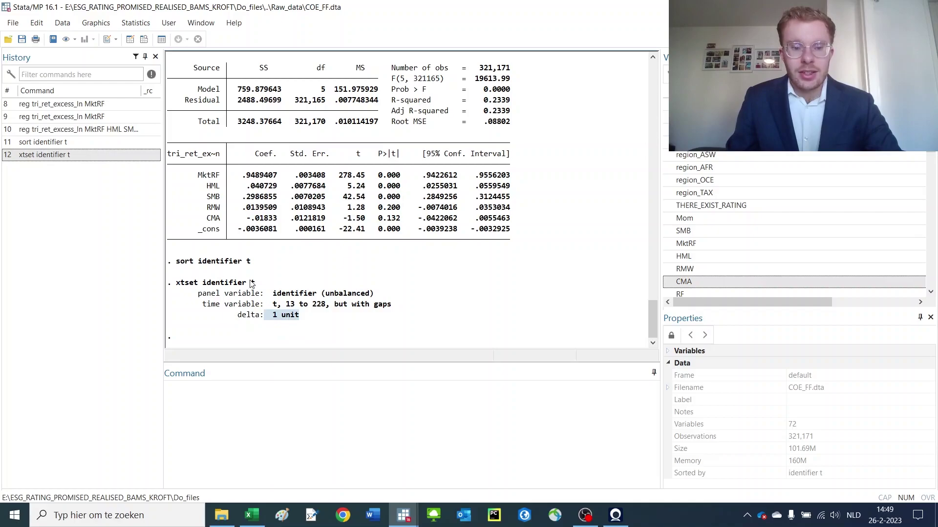
{"action": "double_click", "coordinate": [253, 282]}
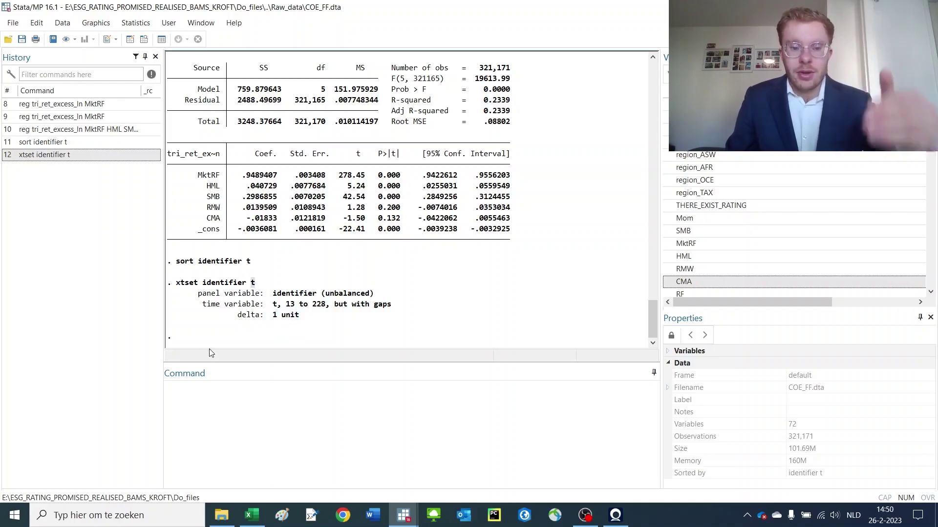
{"action": "left_click", "coordinate": [177, 287]}
{"action": "left_click_drag", "start_coordinate": [178, 287], "coordinate": [198, 290]}
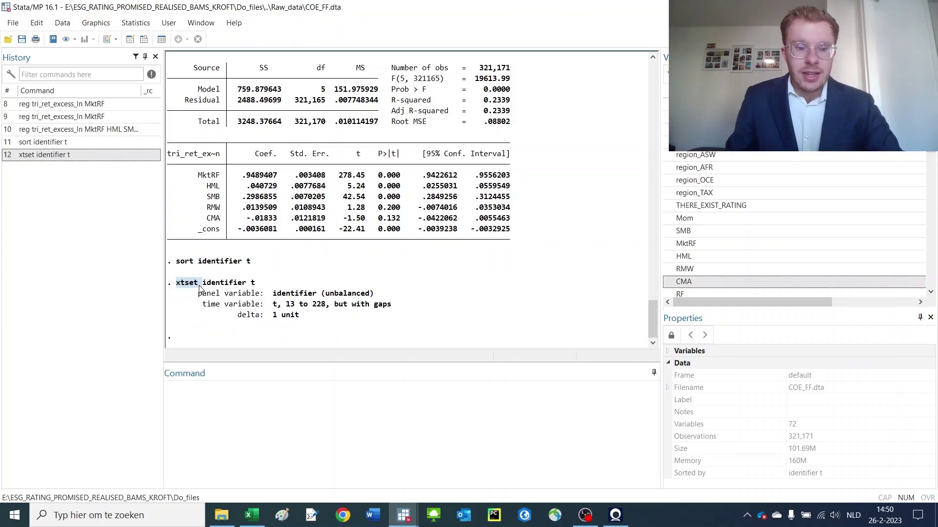
Run the fixed-effects regression xtreg tri_ret_excess_ln MktRF_ln, fe.
{"action": "left_click", "coordinate": [232, 410]}
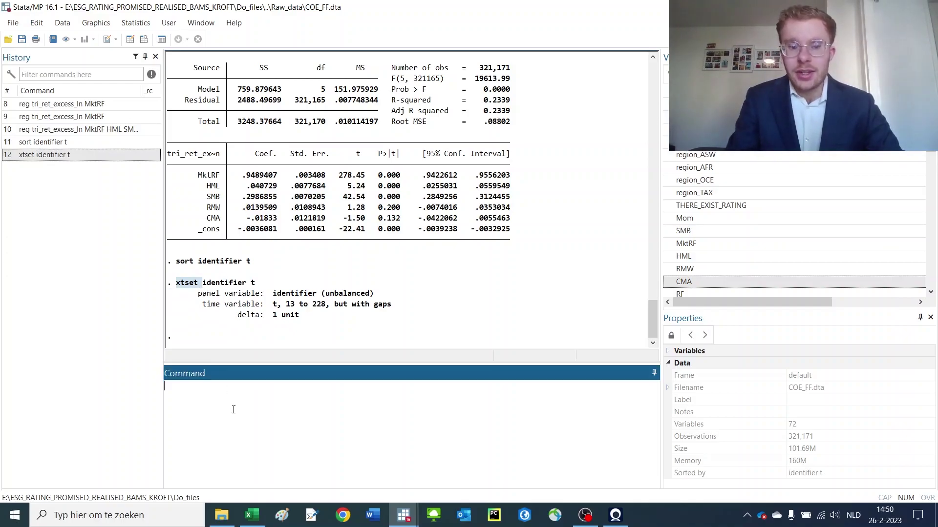
{"action": "type", "text": "xtreg"}
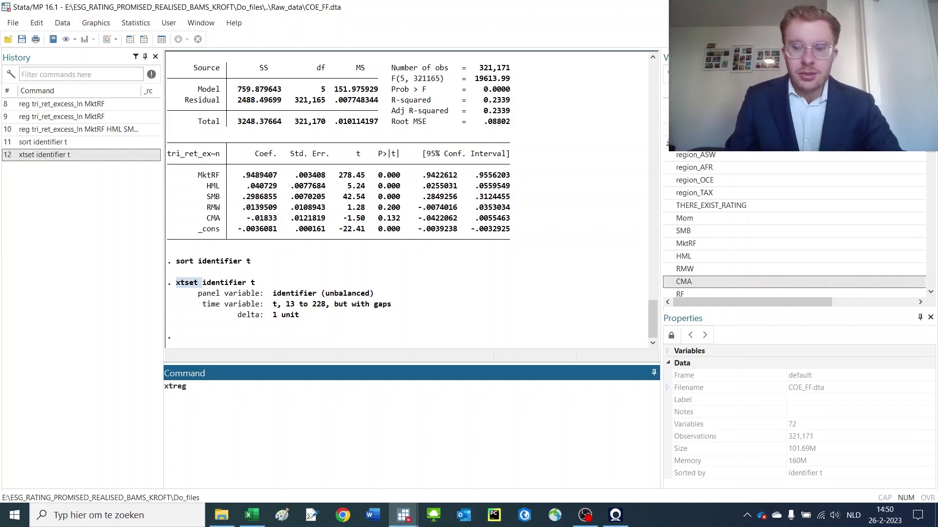
{"action": "scroll", "coordinate": [710, 198], "scroll_direction": "up", "scroll_amount": 2}
{"action": "scroll", "coordinate": [720, 254], "scroll_direction": "down", "scroll_amount": 3}
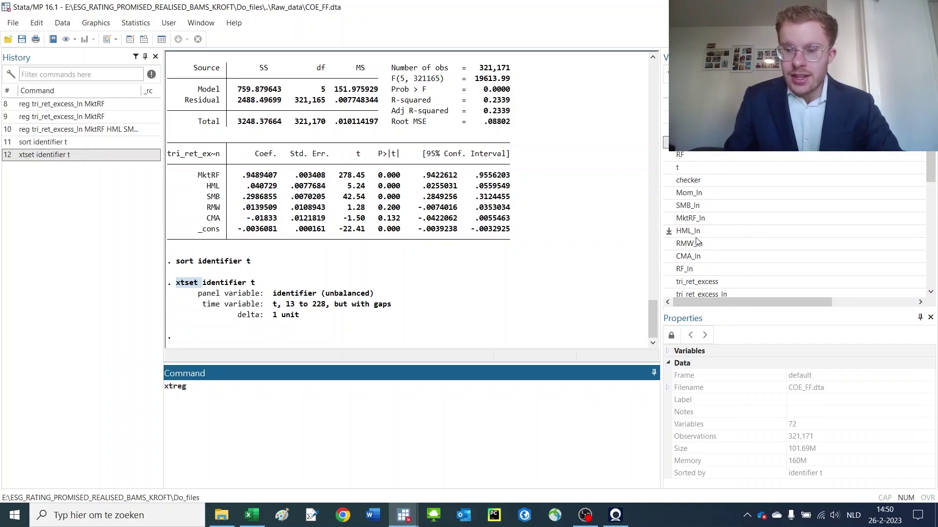
{"action": "scroll", "coordinate": [703, 241], "scroll_direction": "down", "scroll_amount": 1}
{"action": "left_click", "coordinate": [751, 257]}
{"action": "double_click", "coordinate": [749, 256]}
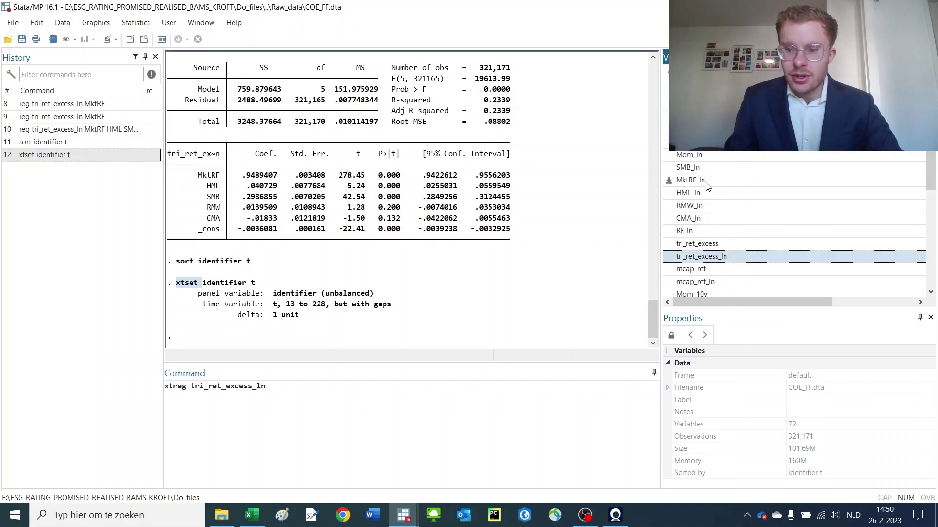
{"action": "double_click", "coordinate": [705, 181]}
{"action": "left_click", "coordinate": [364, 433]}
{"action": "type", "text": ",fe"}
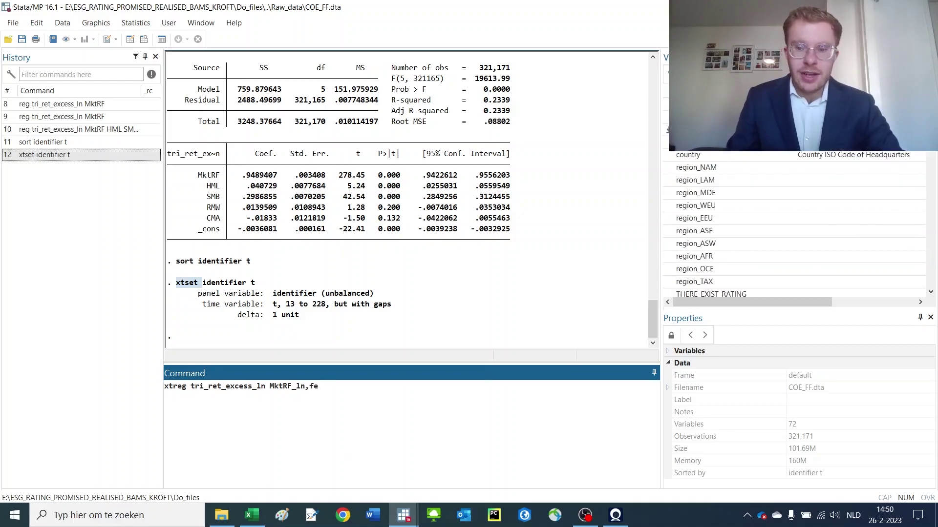
{"action": "key", "text": "Return"}
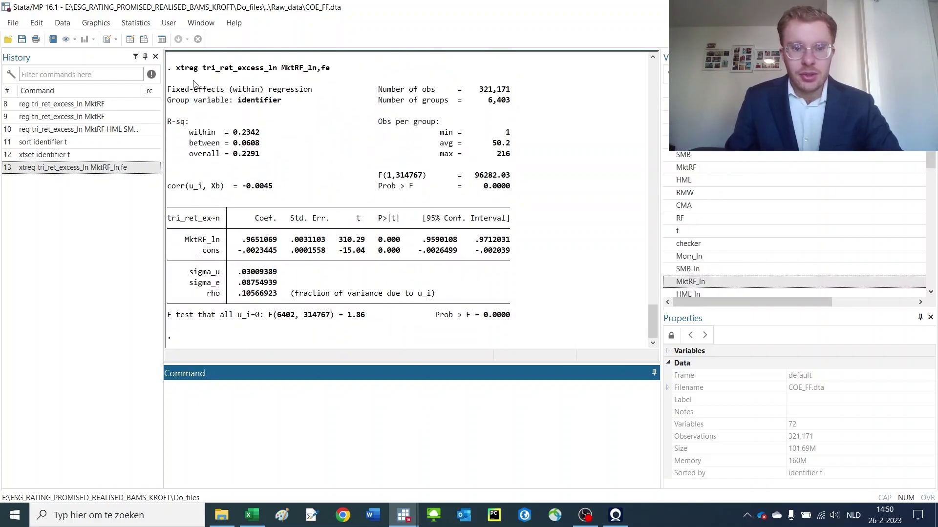
{"action": "left_click_drag", "start_coordinate": [332, 71], "coordinate": [295, 71]}
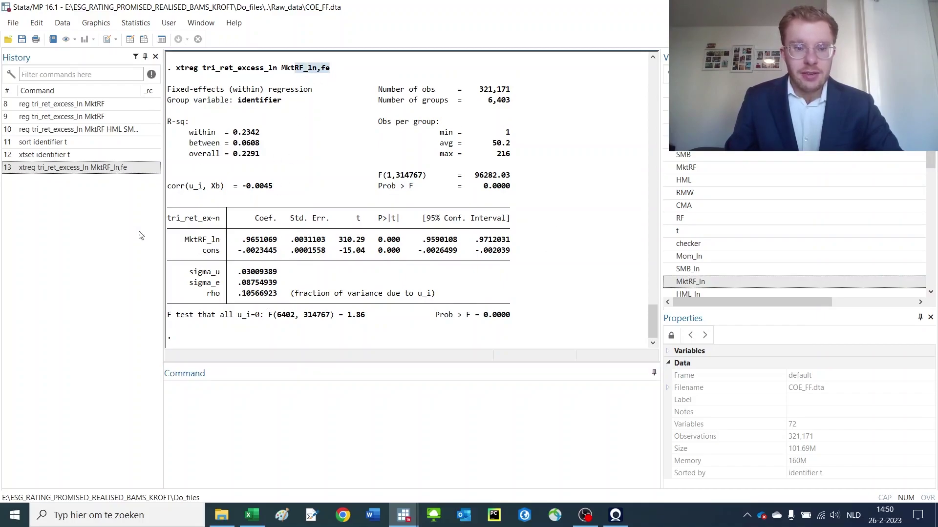
Rerun the same regression with the re option for random effects.
{"action": "left_click", "coordinate": [99, 169]}
{"action": "left_click", "coordinate": [311, 387]}
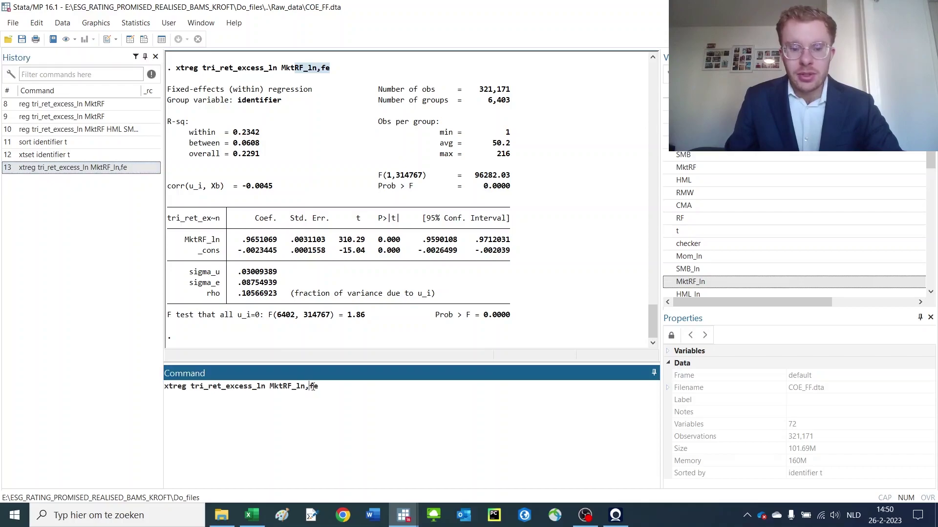
{"action": "key", "text": "BackSpace"}
{"action": "type", "text": "r"}
{"action": "key", "text": "Return"}
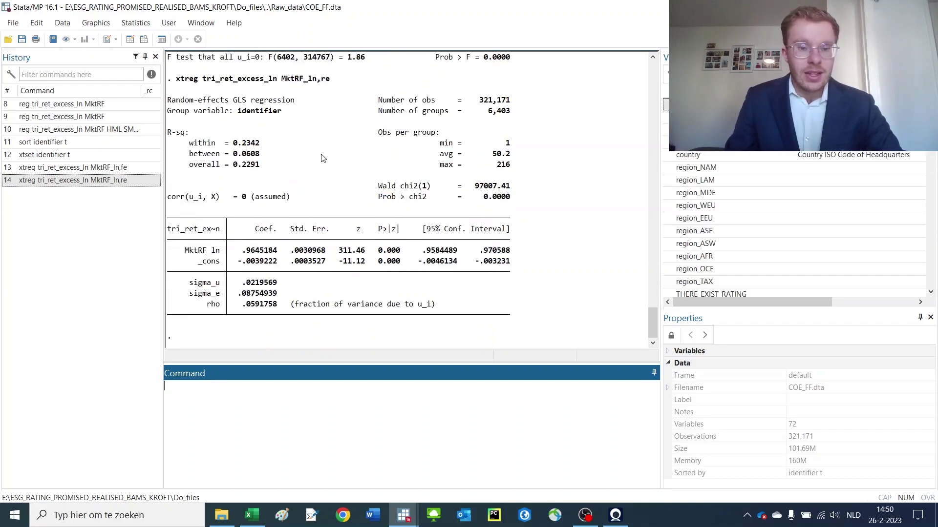
Recall the random-effects command and strip its re option.
{"action": "left_click", "coordinate": [37, 184]}
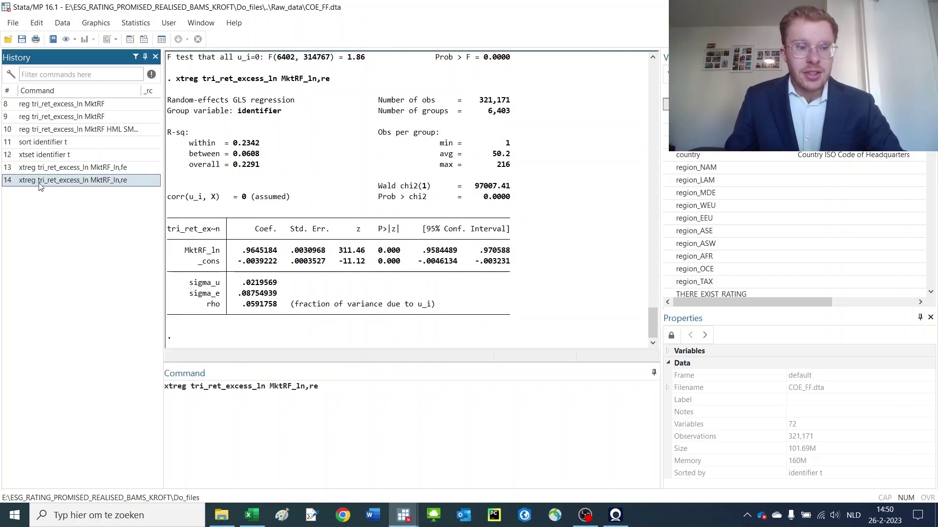
{"action": "left_click", "coordinate": [173, 388]}
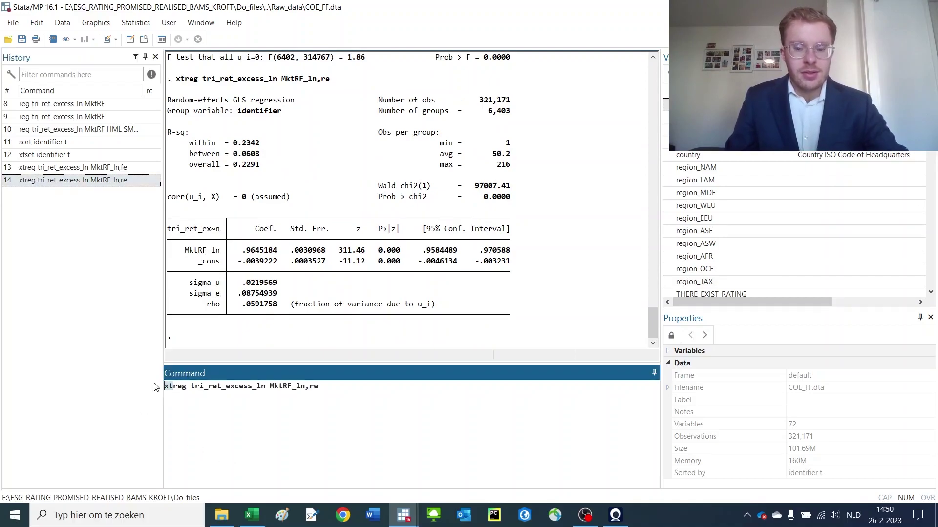
{"action": "key", "text": "BackSpace"}
{"action": "key", "text": "BackSpace"}
{"action": "double_click", "coordinate": [303, 386]}
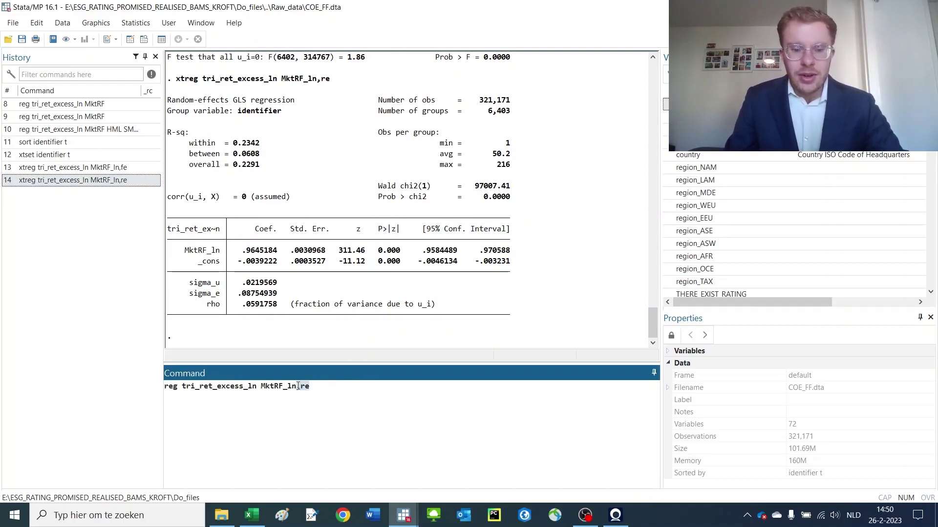
{"action": "key", "text": "BackSpace"}
{"action": "key", "text": "BackSpace"}
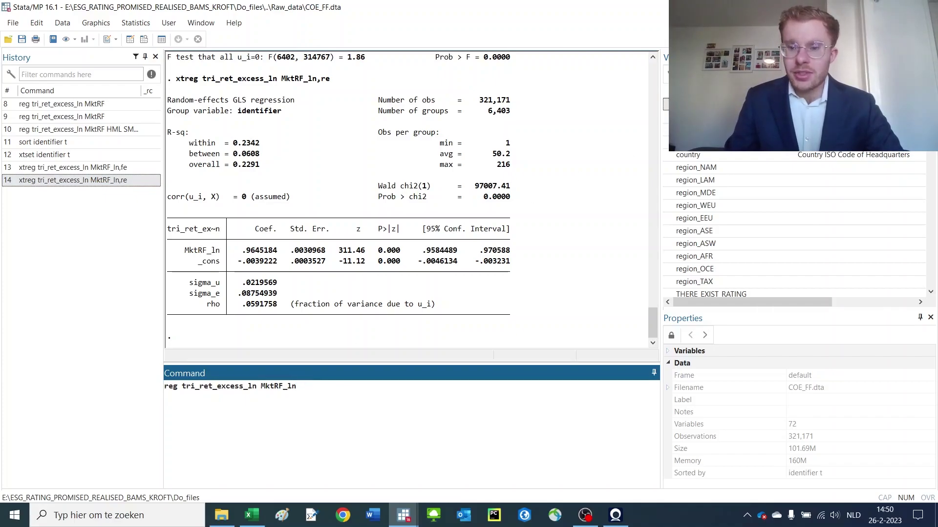
{"action": "scroll", "coordinate": [717, 176], "scroll_direction": "down", "scroll_amount": 5}
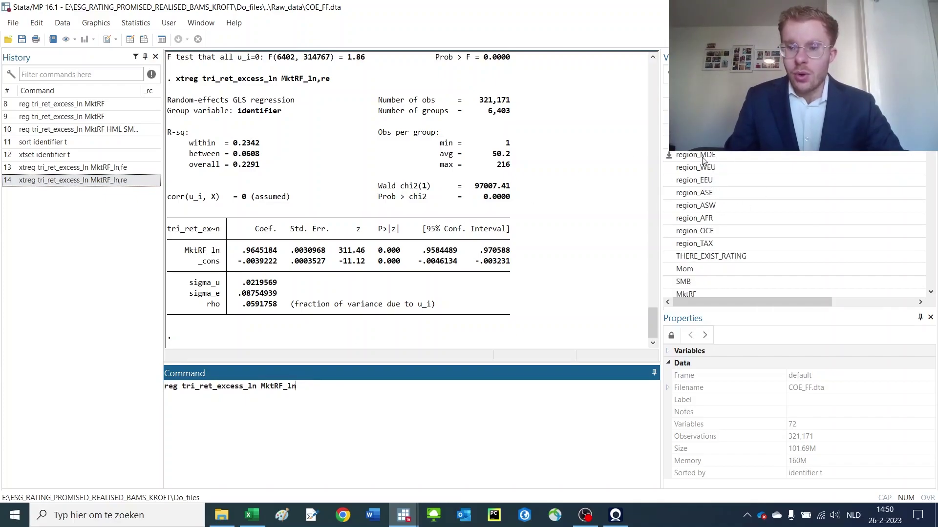
{"action": "scroll", "coordinate": [717, 173], "scroll_direction": "down", "scroll_amount": 4}
{"action": "scroll", "coordinate": [715, 170], "scroll_direction": "up", "scroll_amount": 9}
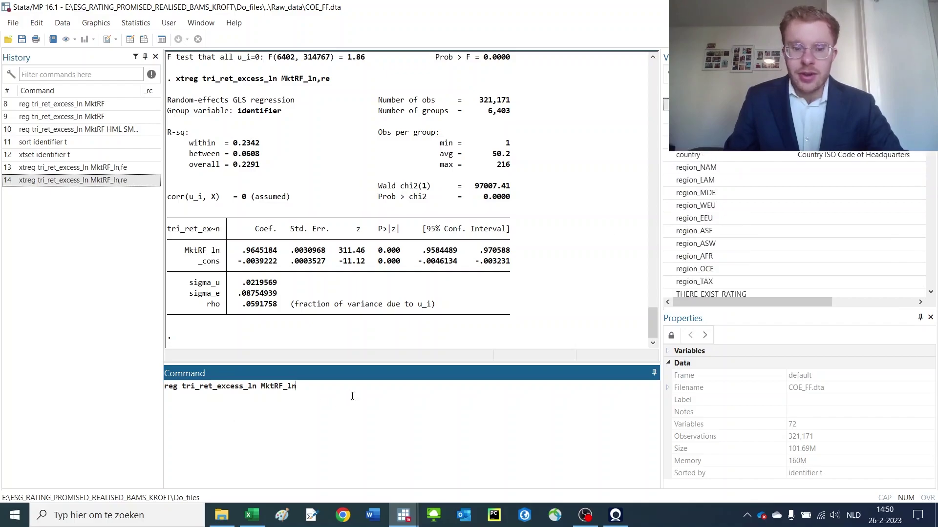
Replace it with egen country_dummy = group(country) and run it.
{"action": "key", "text": "ctrl+a"}
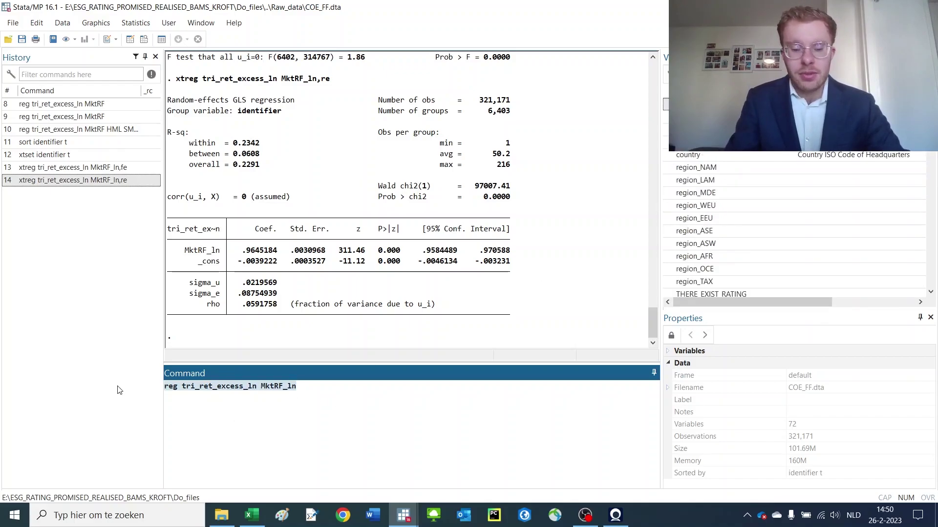
{"action": "type", "text": "eg"}
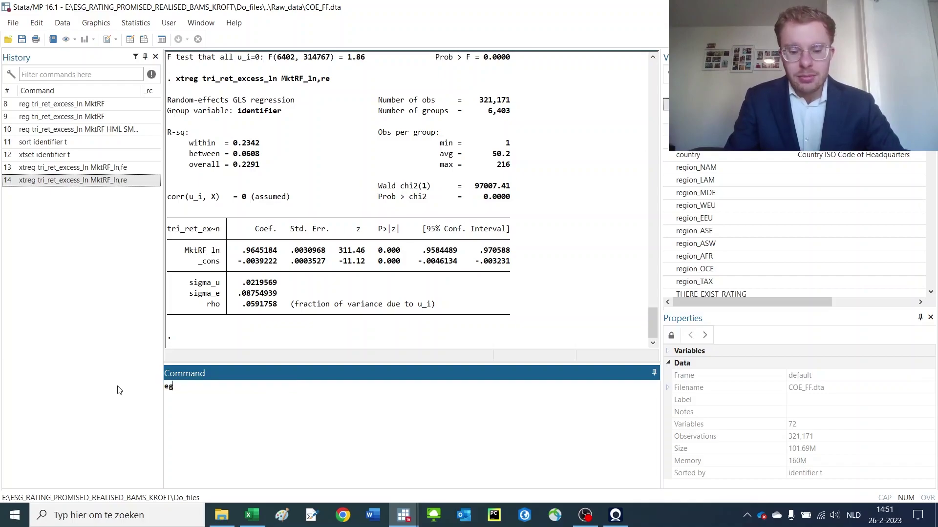
{"action": "type", "text": "en country_dummy"}
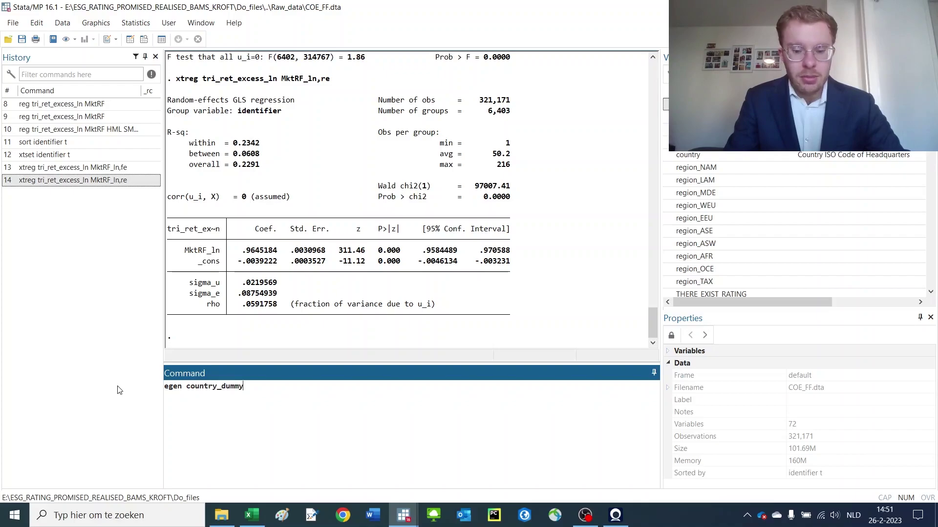
{"action": "type", "text": " = group("}
{"action": "left_click", "coordinate": [724, 158]}
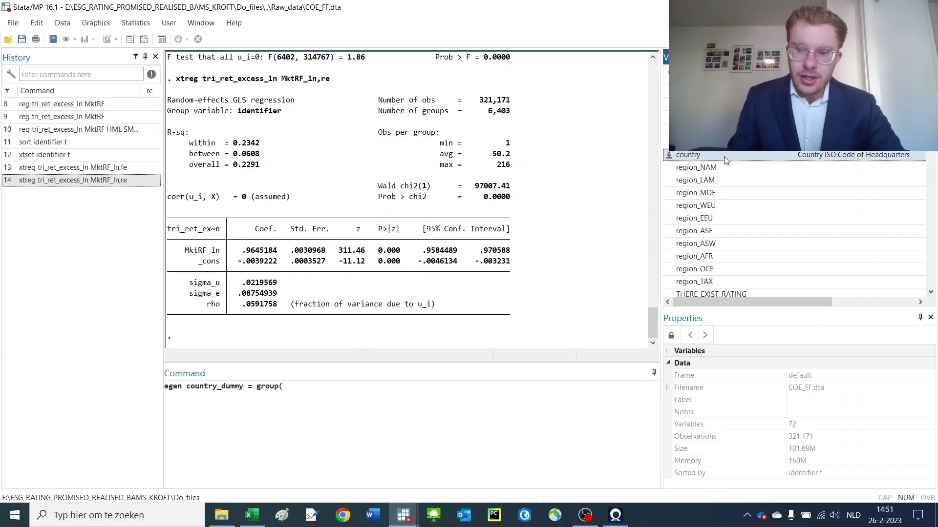
{"action": "double_click", "coordinate": [725, 160]}
{"action": "left_click", "coordinate": [450, 388]}
{"action": "type", "text": ")"}
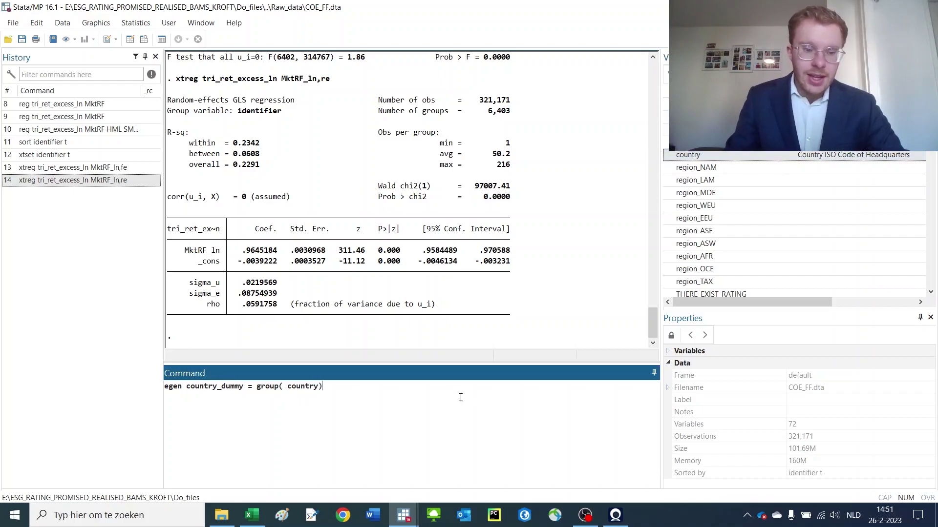
{"action": "left_click_drag", "start_coordinate": [224, 386], "coordinate": [148, 386]}
{"action": "left_click", "coordinate": [286, 386]}
{"action": "key", "text": "BackSpace"}
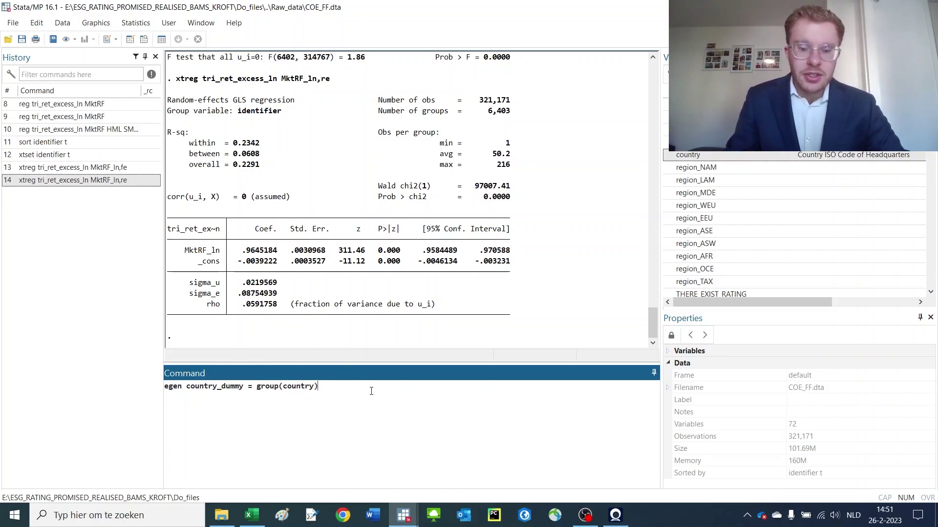
{"action": "key", "text": "Return"}
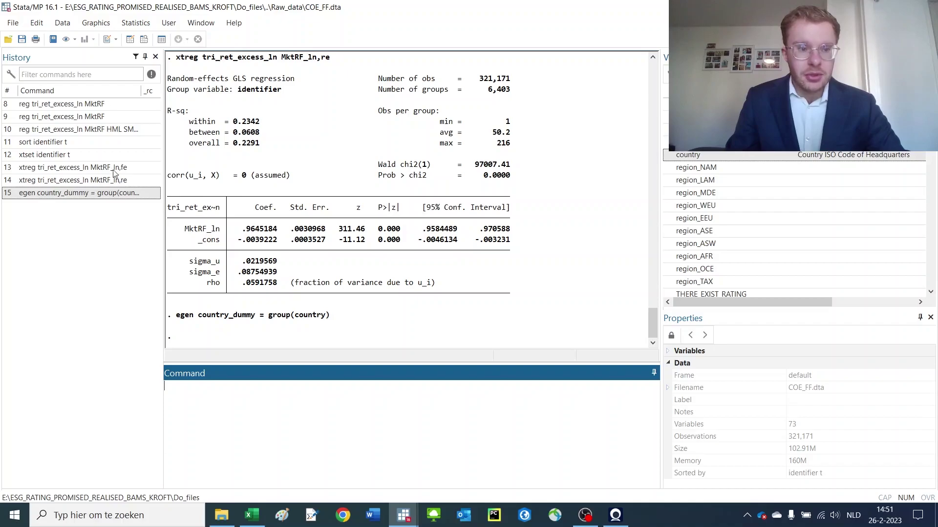
Append i.country_dummy to the earlier reg tri_ret_excess_ln MktRF command and run it.
{"action": "left_click", "coordinate": [82, 116]}
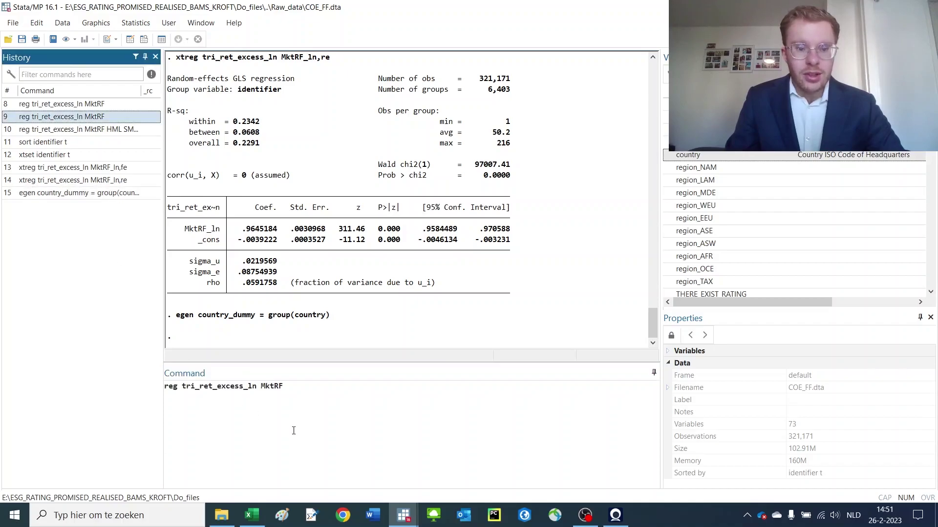
{"action": "left_click", "coordinate": [375, 415]}
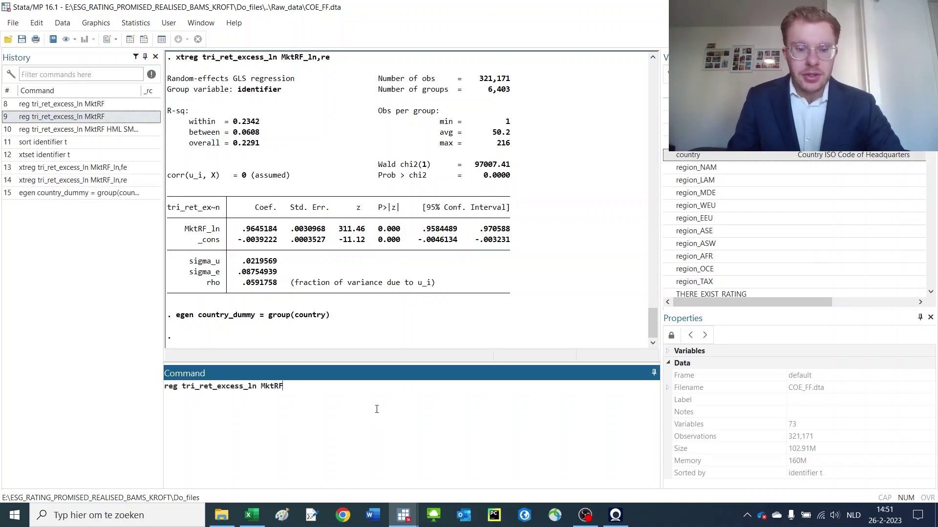
{"action": "type", "text": "i"}
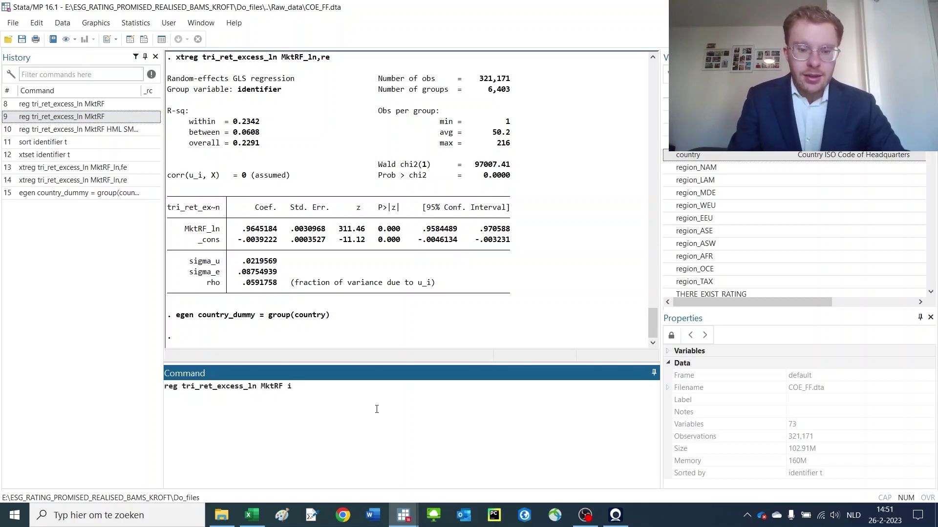
{"action": "type", "text": ".country_su"}
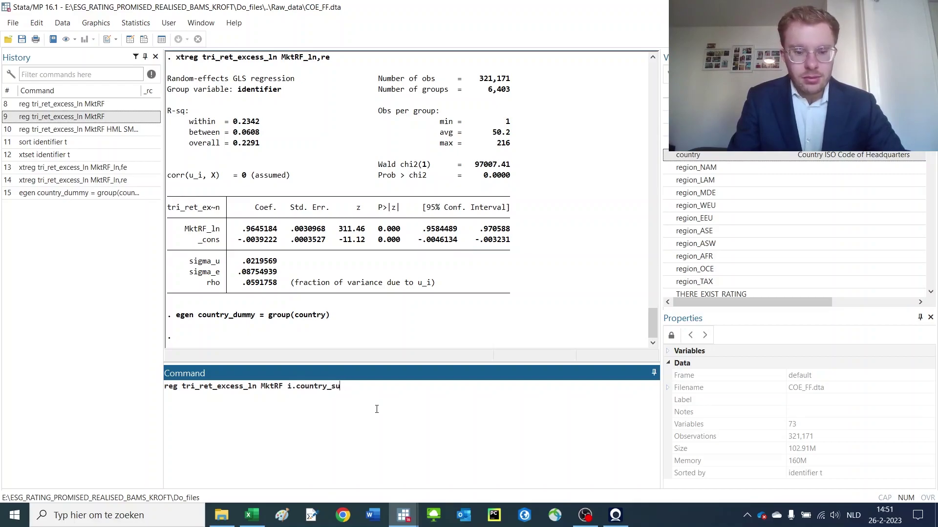
{"action": "type", "text": "mmmy"}
{"action": "key", "text": "Return"}
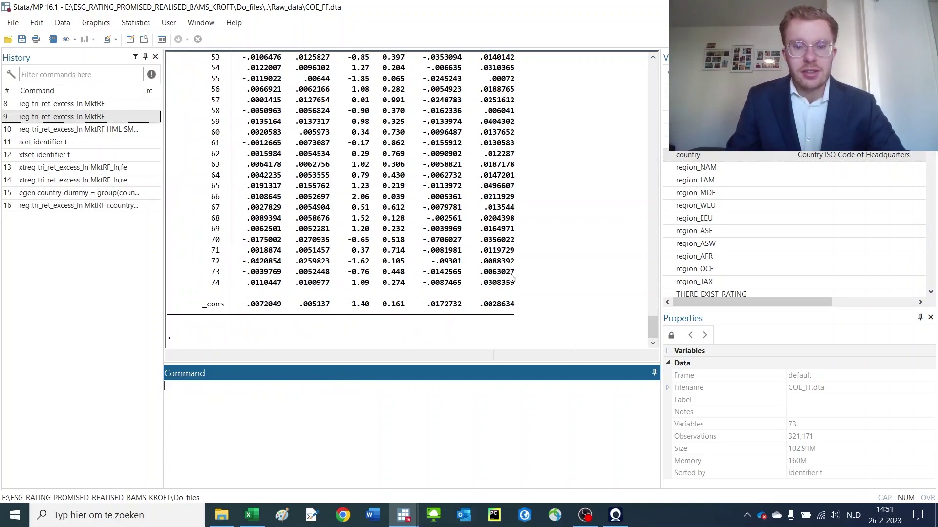
Review the output, highlighting the MktRF t-statistic 309.35 and the first country dummy rows.
{"action": "left_click_drag", "start_coordinate": [448, 319], "coordinate": [351, 215]}
{"action": "scroll", "coordinate": [442, 244], "scroll_direction": "up", "scroll_amount": 4}
{"action": "scroll", "coordinate": [442, 244], "scroll_direction": "up", "scroll_amount": 10}
{"action": "scroll", "coordinate": [351, 188], "scroll_direction": "up", "scroll_amount": 8}
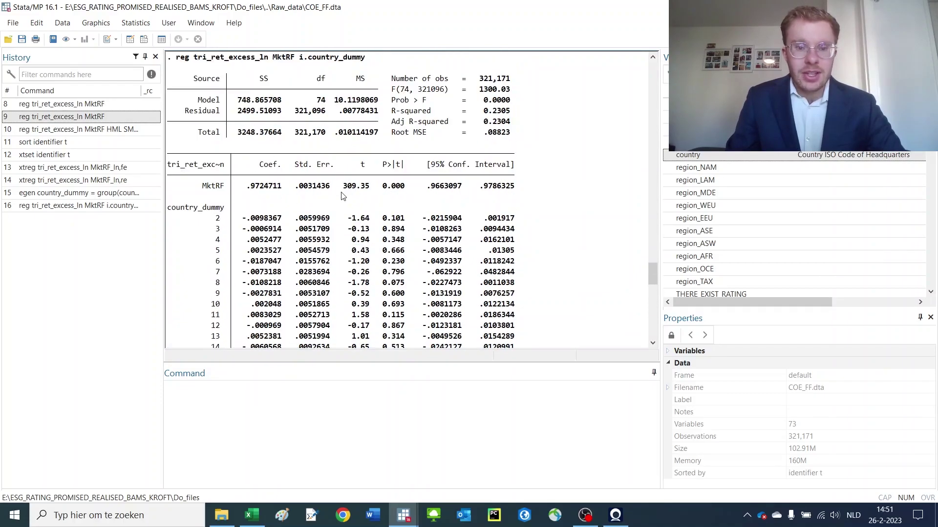
{"action": "left_click_drag", "start_coordinate": [343, 186], "coordinate": [371, 194]}
{"action": "left_click_drag", "start_coordinate": [222, 218], "coordinate": [352, 261]}
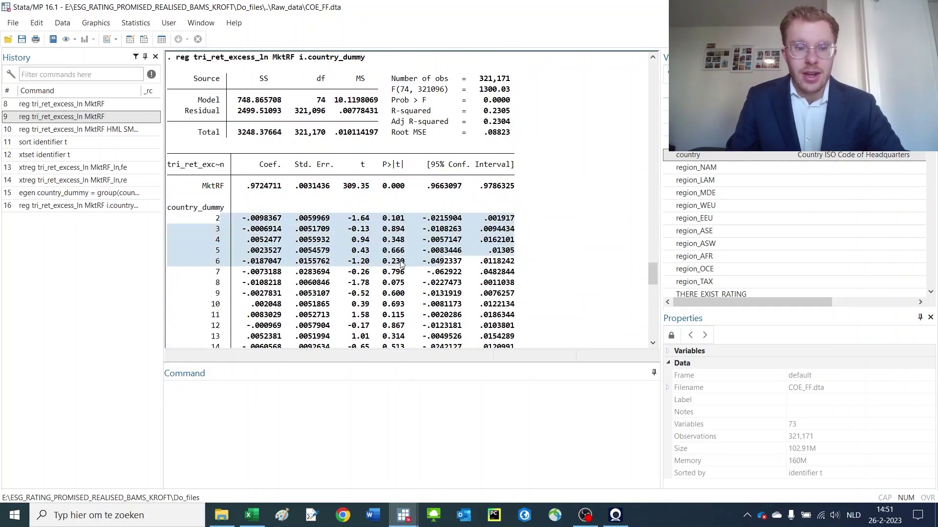
{"action": "left_click", "coordinate": [129, 206]}
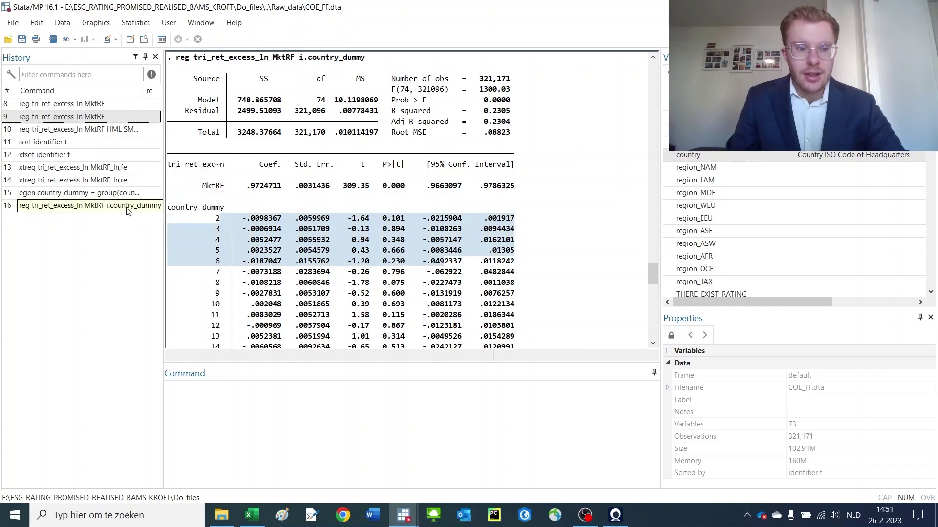
{"action": "left_click", "coordinate": [389, 398]}
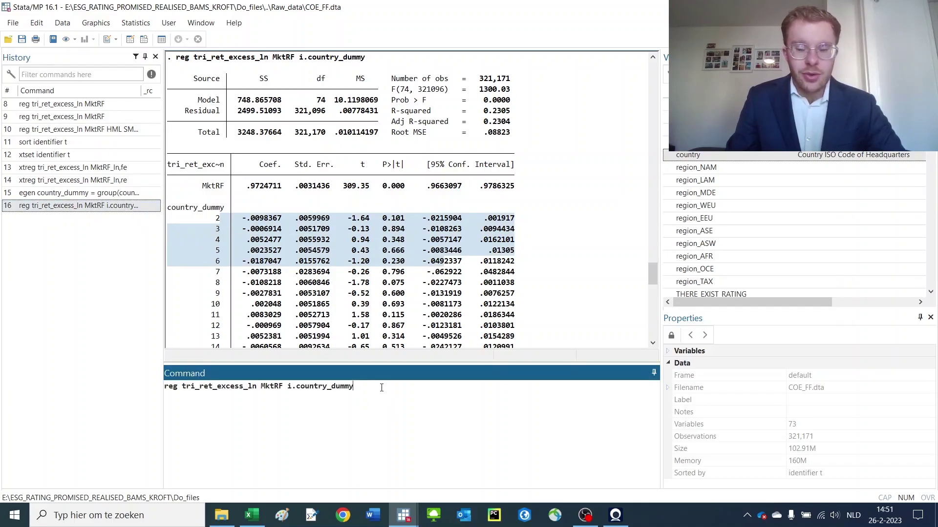
Remove the i. prefix, rerun, and highlight the country_dummy coefficient -.0000139.
{"action": "left_click", "coordinate": [288, 386]}
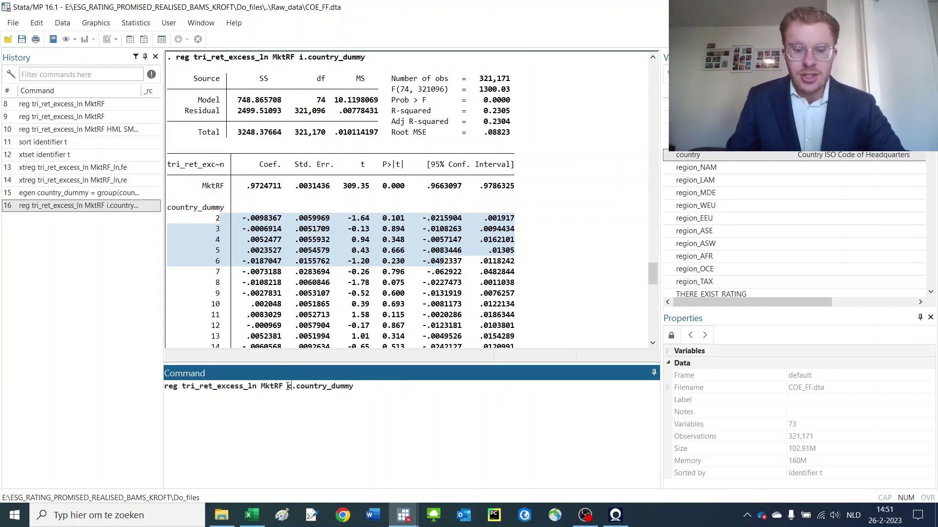
{"action": "key", "text": "Delete"}
{"action": "key", "text": "Delete"}
{"action": "key", "text": "Return"}
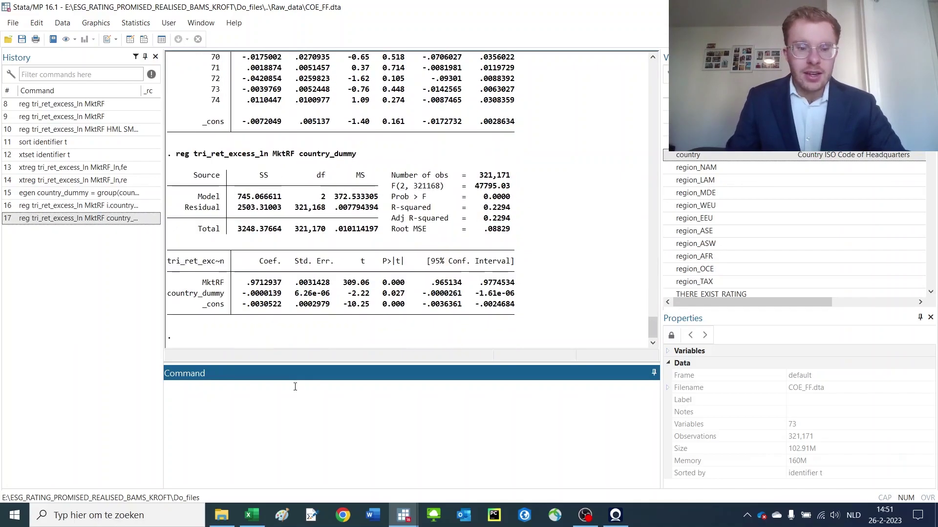
{"action": "left_click_drag", "start_coordinate": [291, 293], "coordinate": [244, 299]}
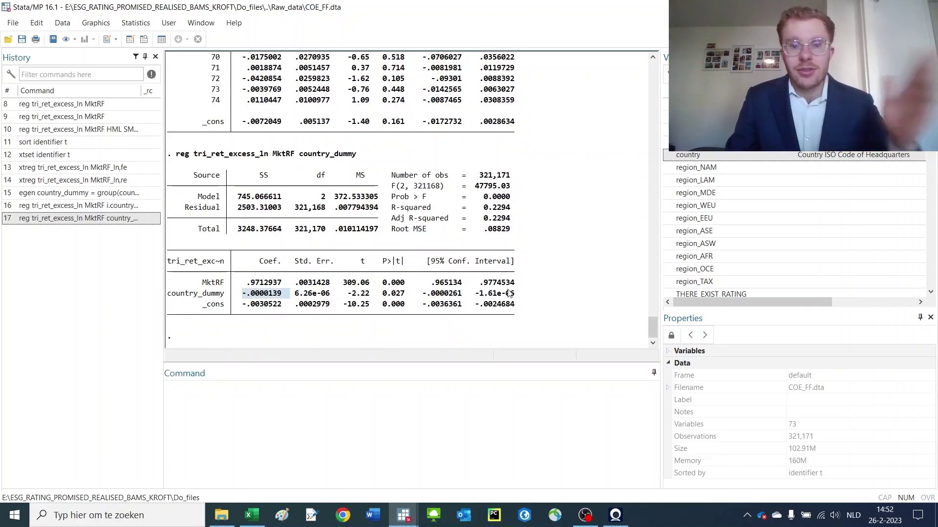
Edit the recalled command into reg tri_ret_excess_ln MktRF i.country_dummy##i.year.
{"action": "left_click", "coordinate": [99, 220]}
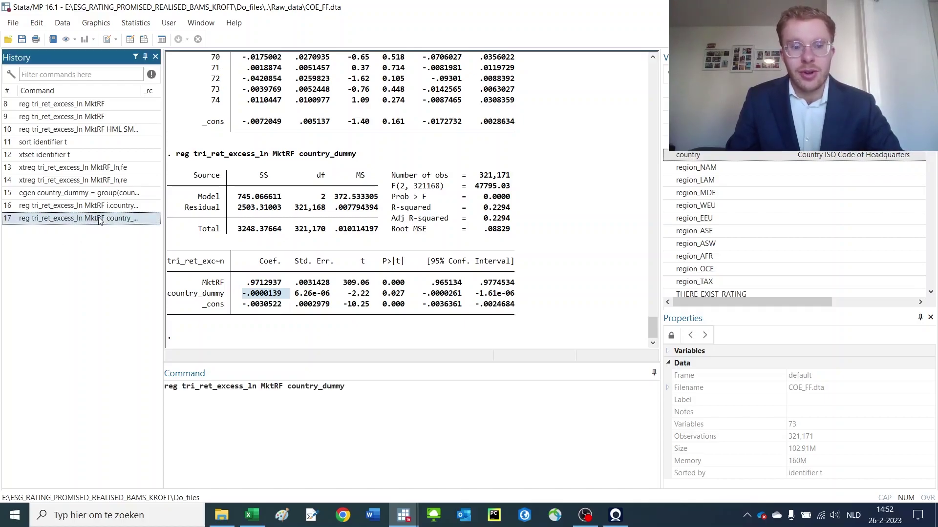
{"action": "left_click", "coordinate": [288, 385]}
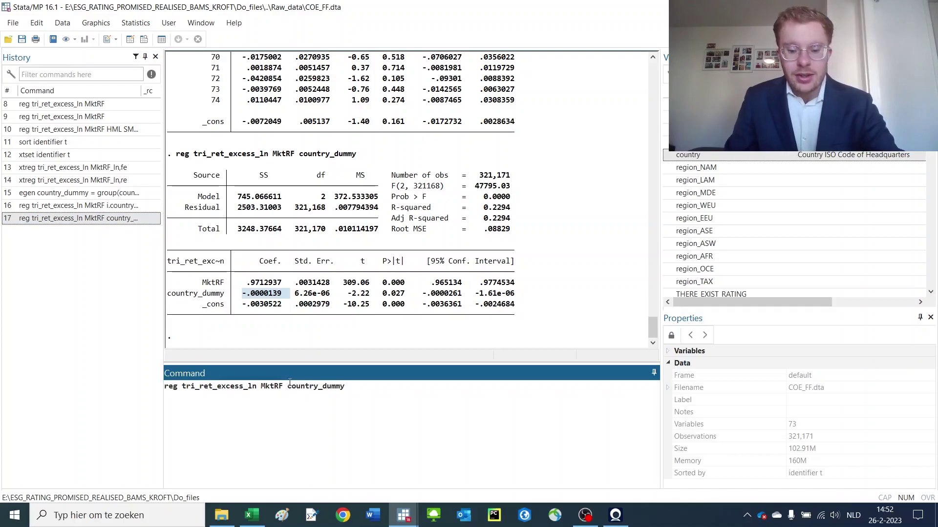
{"action": "type", "text": "i."}
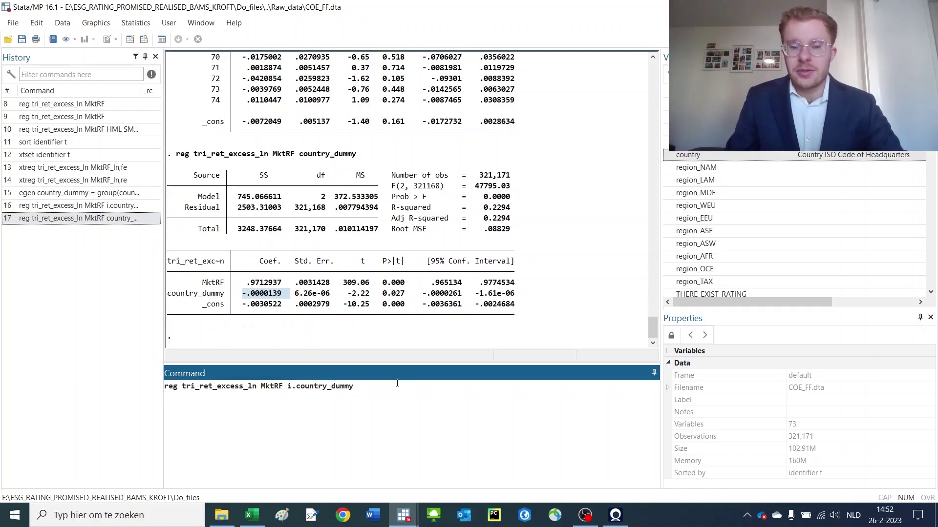
{"action": "type", "text": "#"}
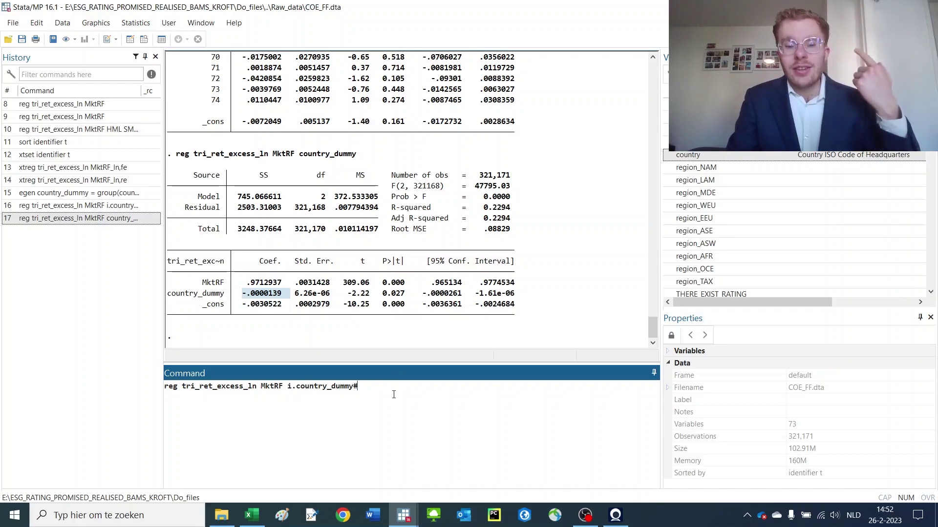
{"action": "type", "text": "i.t"}
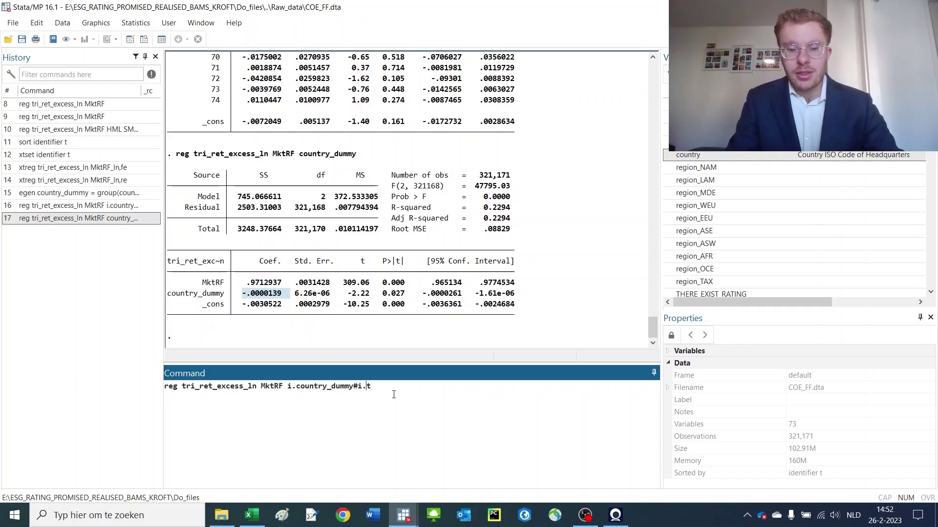
{"action": "type", "text": "#"}
{"action": "left_click_drag", "start_coordinate": [287, 386], "coordinate": [364, 386]}
{"action": "left_click", "coordinate": [367, 386]}
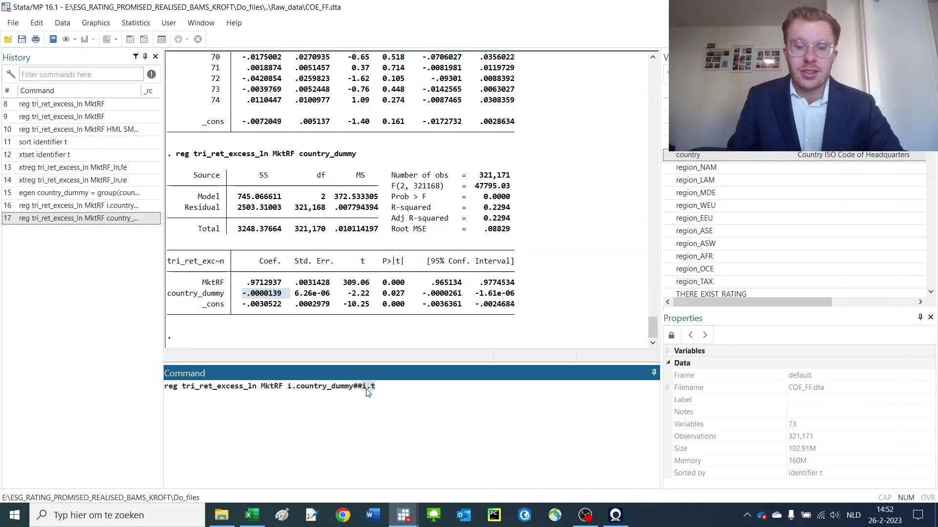
{"action": "key", "text": "End"}
{"action": "left_click_drag", "start_coordinate": [374, 386], "coordinate": [369, 386]}
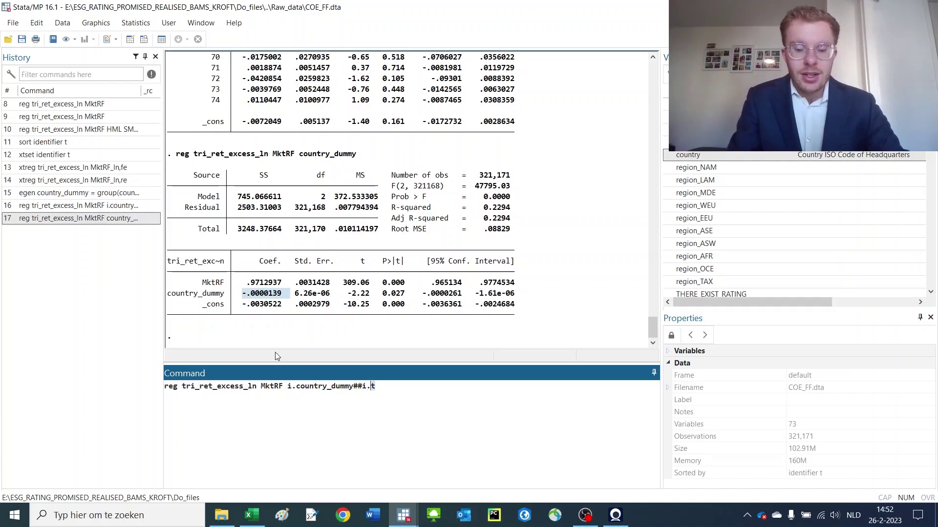
{"action": "type", "text": "year"}
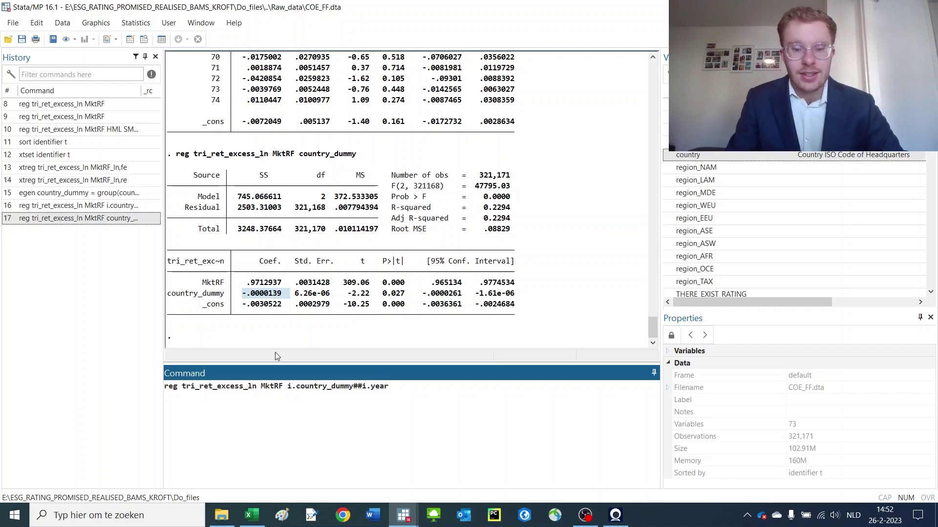
Run the country-by-year interaction regression and recall its command.
{"action": "key", "text": "Return"}
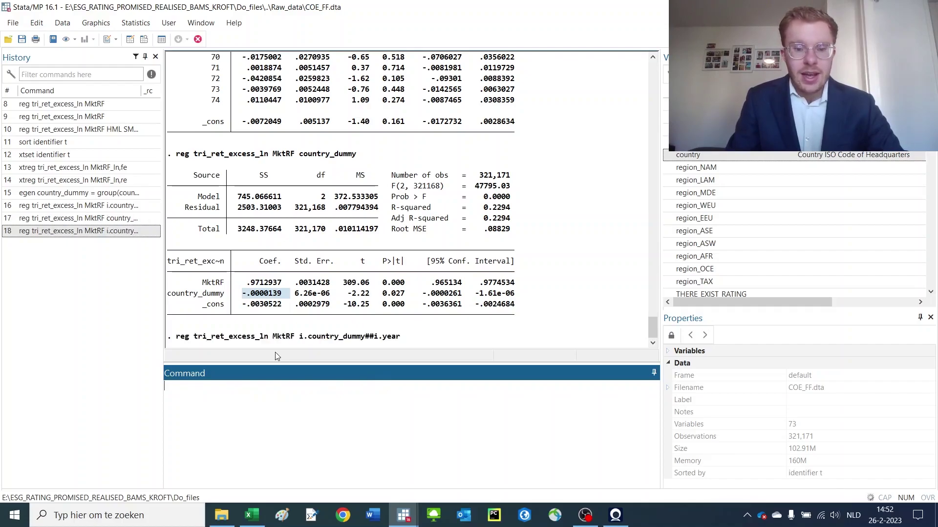
{"action": "double_click", "coordinate": [436, 330]}
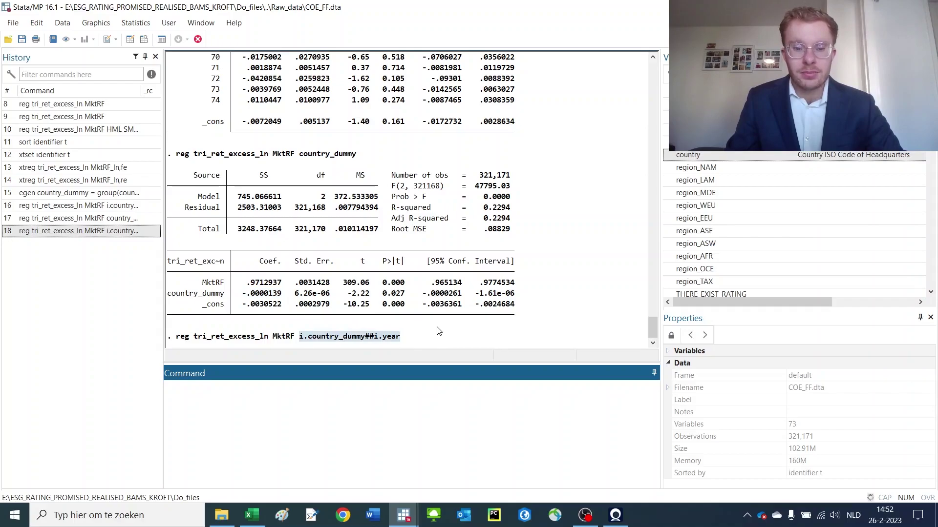
{"action": "left_click", "coordinate": [125, 233]}
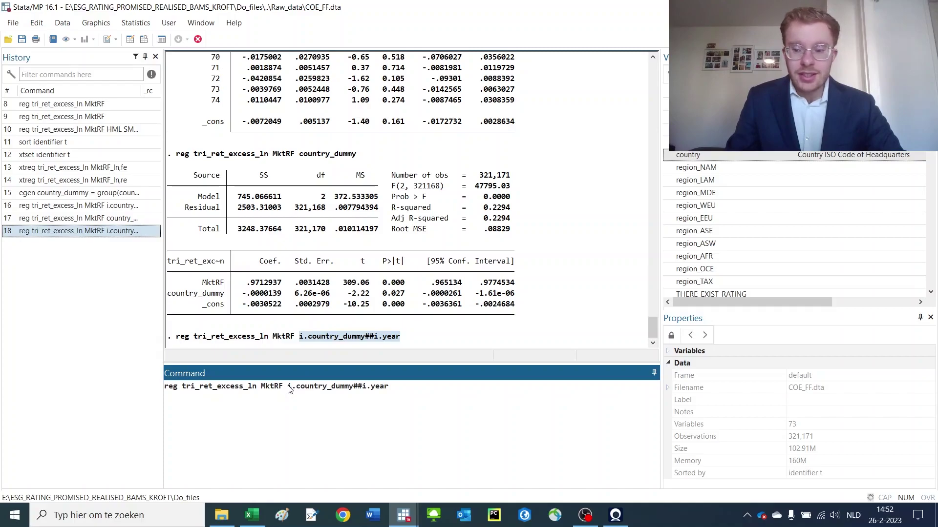
{"action": "key", "text": "shift+End"}
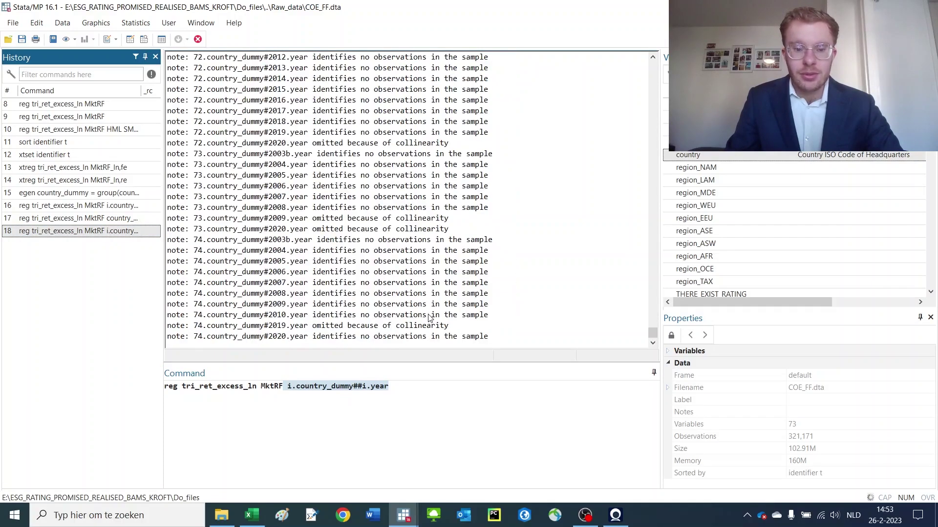
{"action": "left_click", "coordinate": [430, 317]}
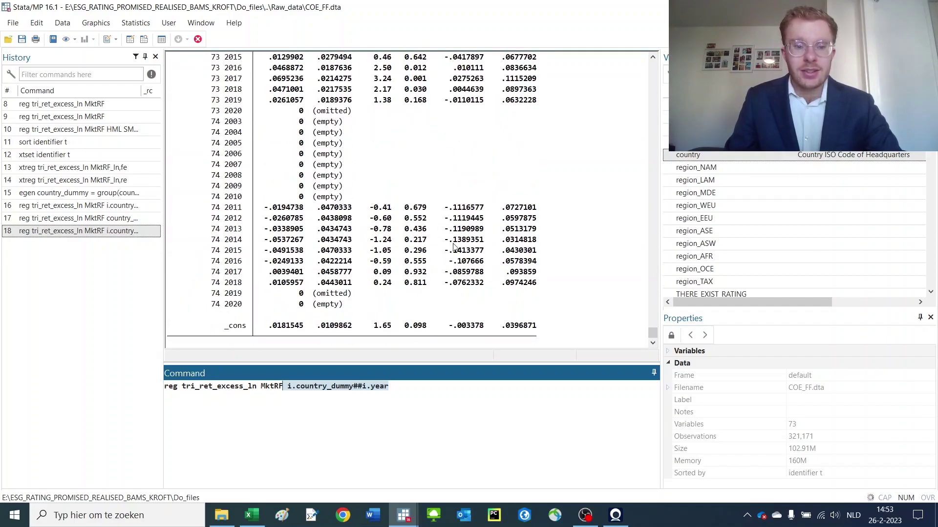
Scroll through the interaction output and highlight the MktRF t-statistic 297.29.
{"action": "scroll", "coordinate": [432, 248], "scroll_direction": "up", "scroll_amount": 20}
{"action": "scroll", "coordinate": [431, 249], "scroll_direction": "up", "scroll_amount": 20}
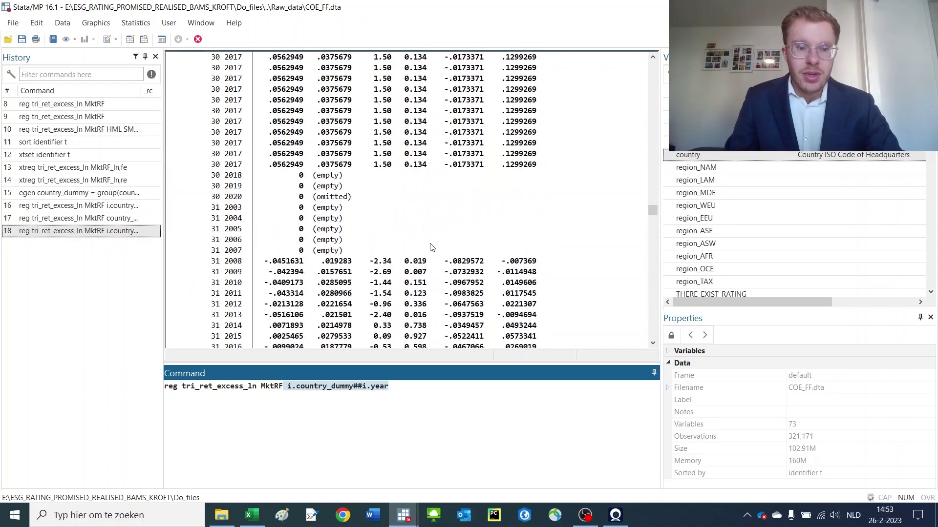
{"action": "scroll", "coordinate": [431, 246], "scroll_direction": "up", "scroll_amount": 20}
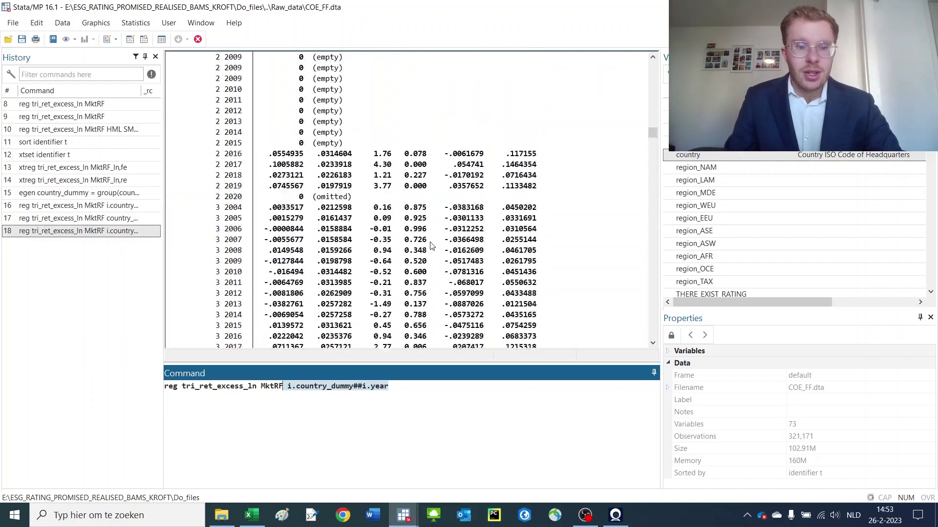
{"action": "scroll", "coordinate": [432, 246], "scroll_direction": "up", "scroll_amount": 15}
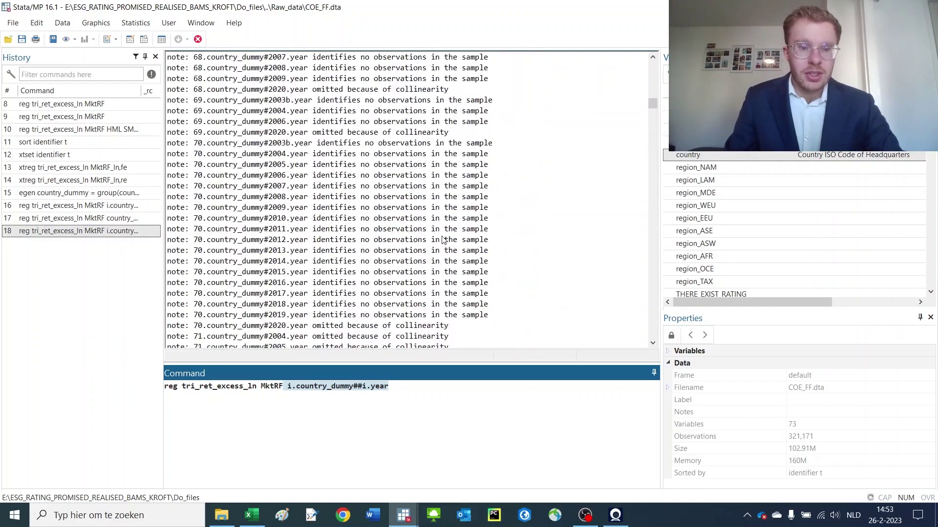
{"action": "scroll", "coordinate": [436, 237], "scroll_direction": "down", "scroll_amount": 15}
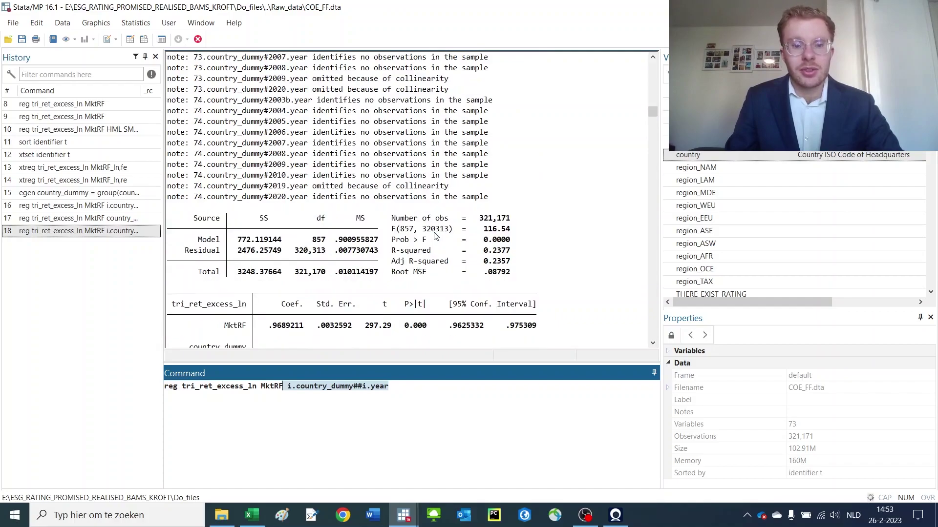
{"action": "left_click_drag", "start_coordinate": [394, 234], "coordinate": [367, 230]}
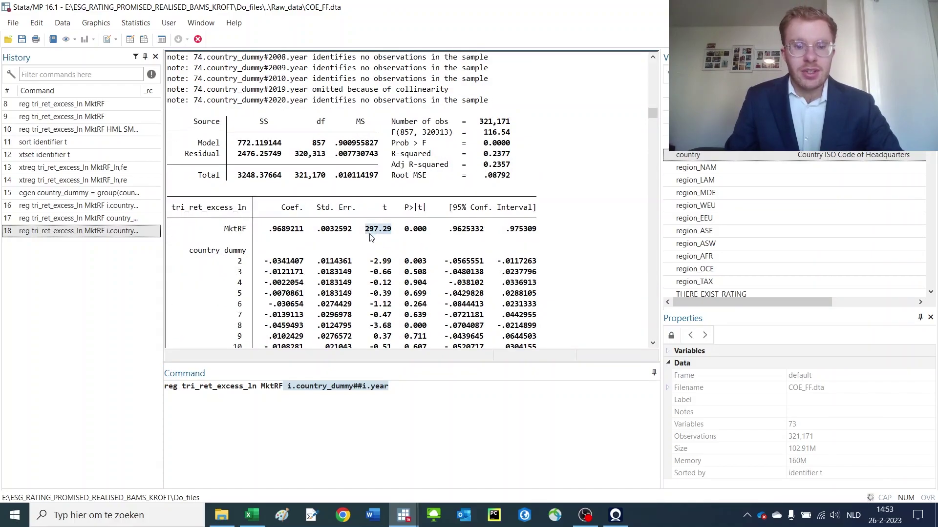
{"action": "left_click", "coordinate": [440, 254]}
Run reg tri_ret_excess_ln MktRF, robust and highlight the MktRF t-statistic of 273.51.
{"action": "key", "text": "BackSpace"}
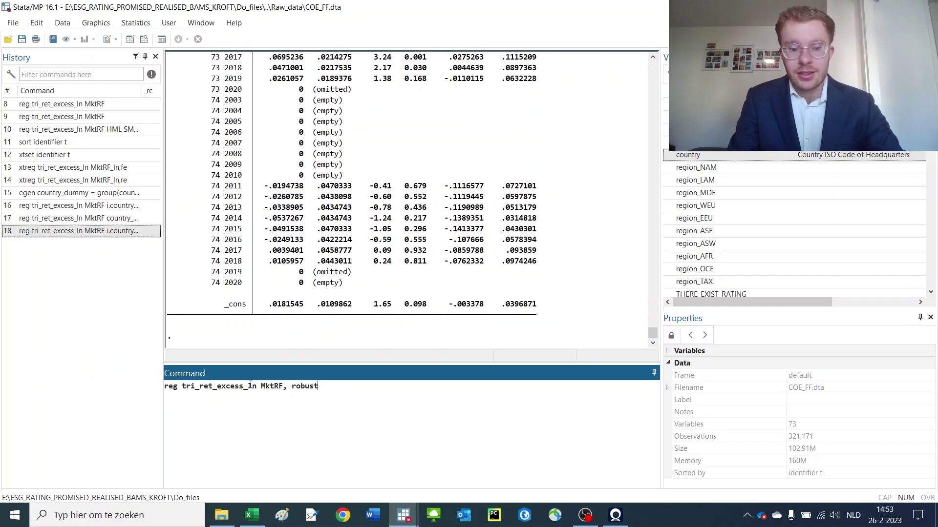
{"action": "key", "text": "Return"}
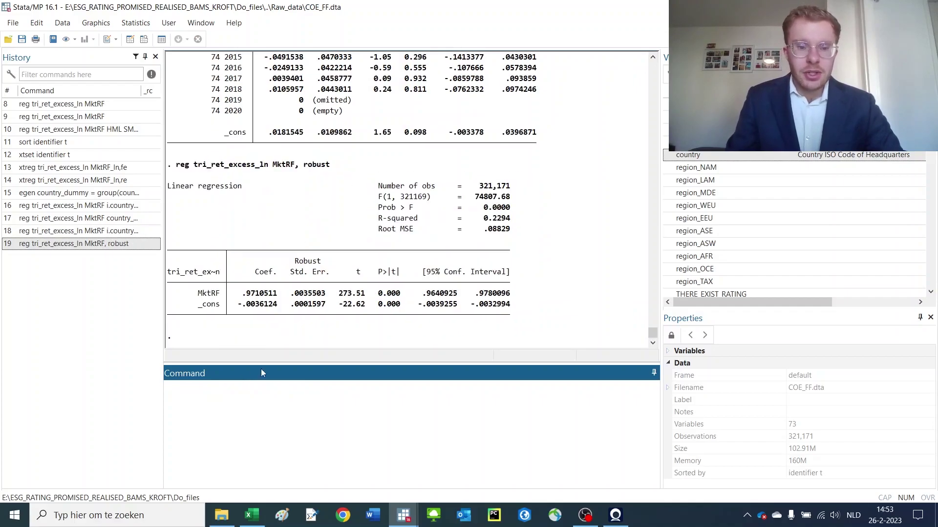
{"action": "mouse_move", "coordinate": [366, 295]}
{"action": "left_mouse_down"}
{"action": "mouse_move", "coordinate": [339, 296]}
{"action": "mouse_move", "coordinate": [378, 296]}
{"action": "left_mouse_up"}
Recall the robust regression and append a cluster( option with country as the variable.
{"action": "left_click", "coordinate": [77, 243]}
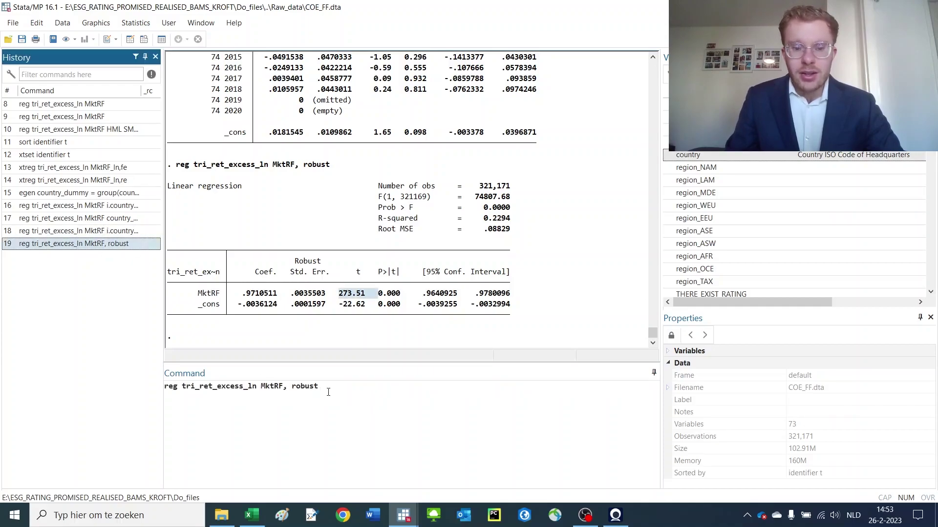
{"action": "left_click", "coordinate": [330, 388]}
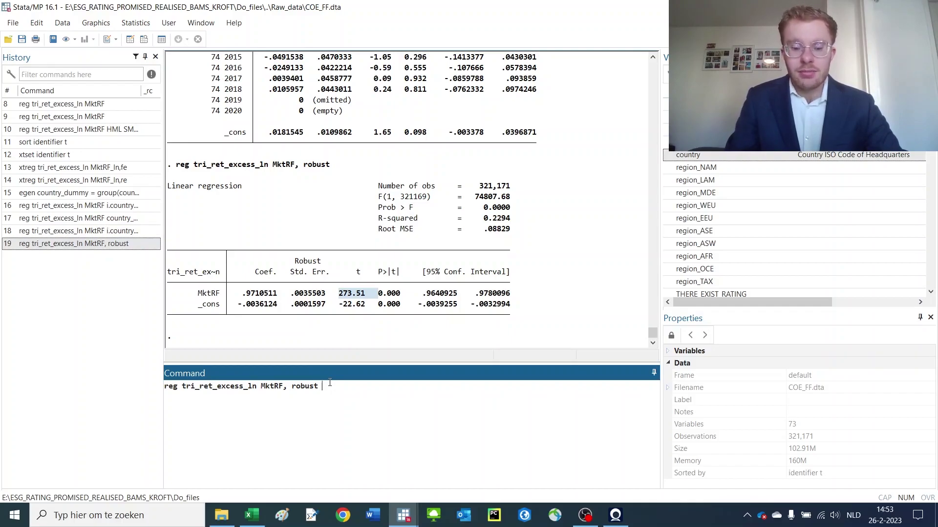
{"action": "type", "text": "cluster("}
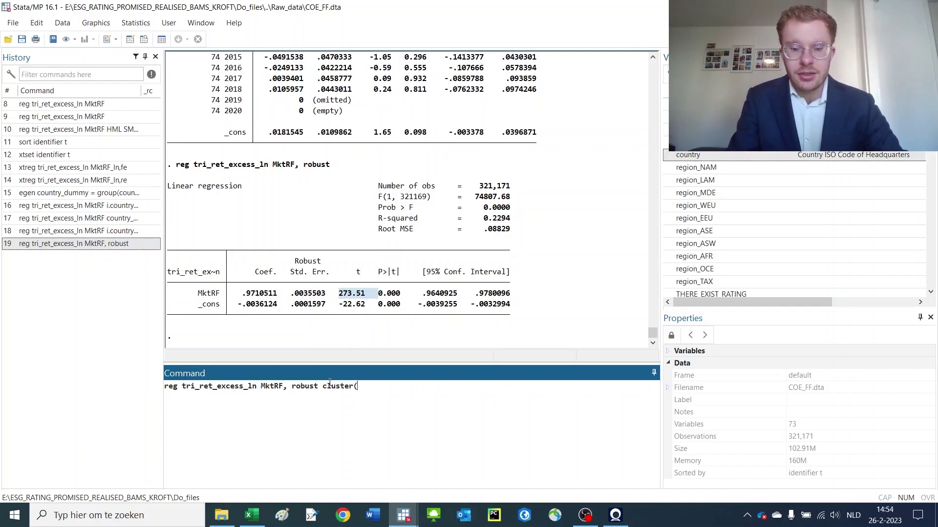
{"action": "left_click", "coordinate": [708, 156]}
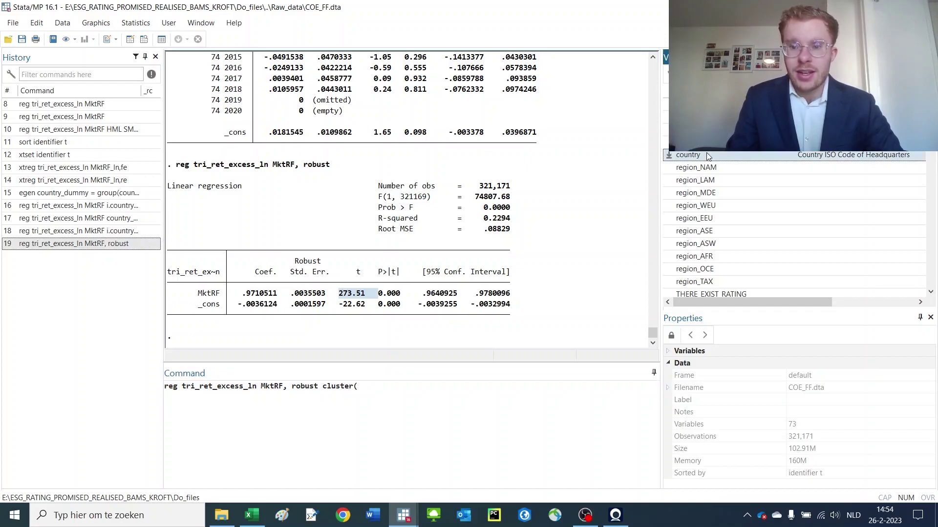
{"action": "double_click", "coordinate": [708, 156]}
{"action": "left_click", "coordinate": [397, 441]}
Replace country with country_dummy, close the parenthesis, and run the clustered robust regression.
{"action": "scroll", "coordinate": [674, 245], "scroll_direction": "up", "scroll_amount": 5}
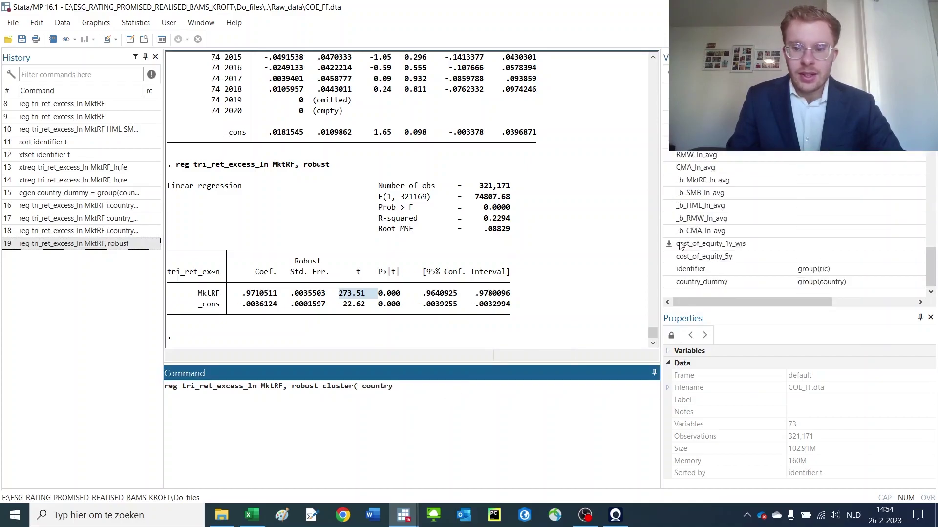
{"action": "scroll", "coordinate": [844, 221], "scroll_direction": "down", "scroll_amount": 2}
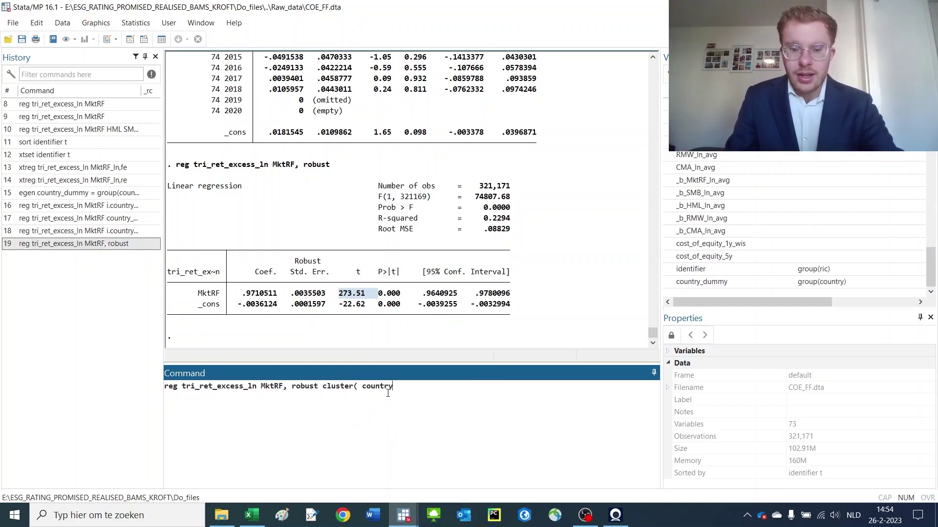
{"action": "double_click", "coordinate": [377, 386]}
{"action": "key", "text": "BackSpace"}
{"action": "double_click", "coordinate": [708, 283]}
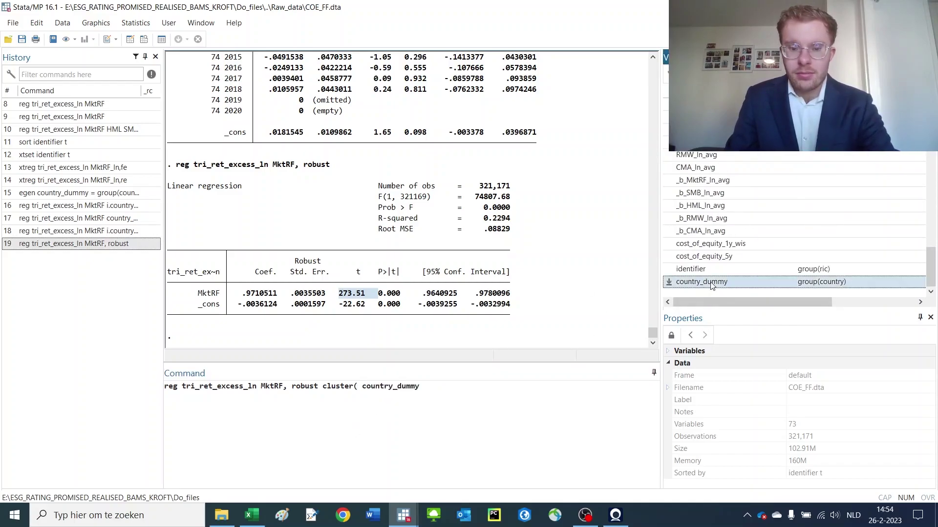
{"action": "left_click", "coordinate": [449, 430]}
{"action": "type", "text": ")"}
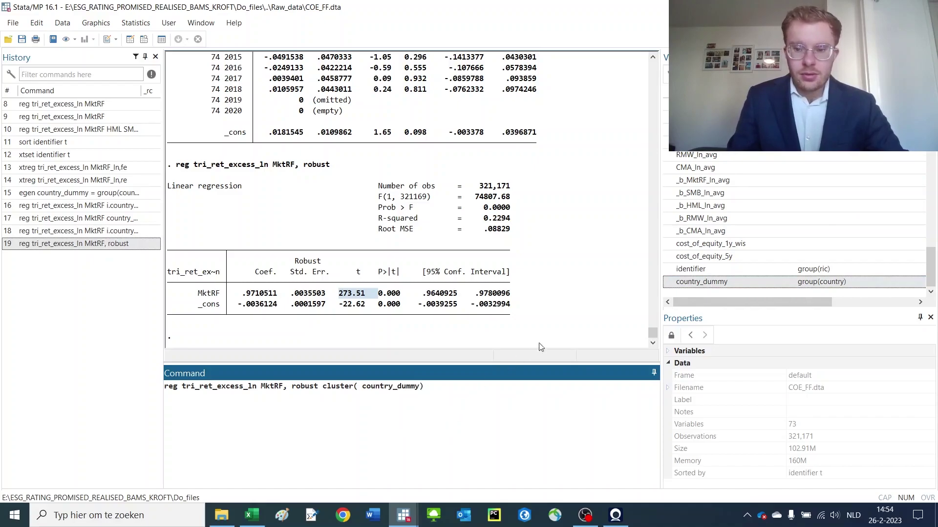
{"action": "scroll", "coordinate": [704, 278], "scroll_direction": "up", "scroll_amount": 5}
{"action": "key", "text": "Return"}
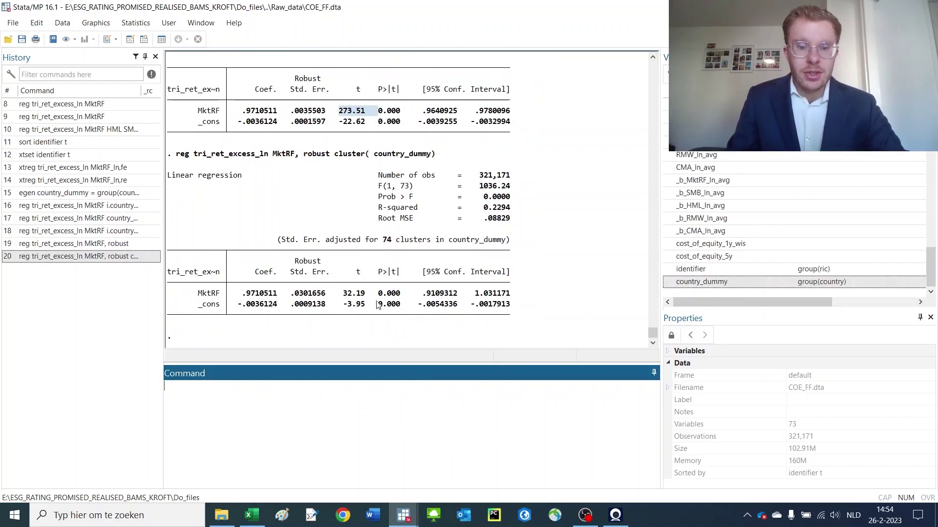
Compare clustered t-statistic 32.19 against robust 273.51, and the MktRF coefficients across both tables.
{"action": "left_click_drag", "start_coordinate": [368, 295], "coordinate": [345, 298]}
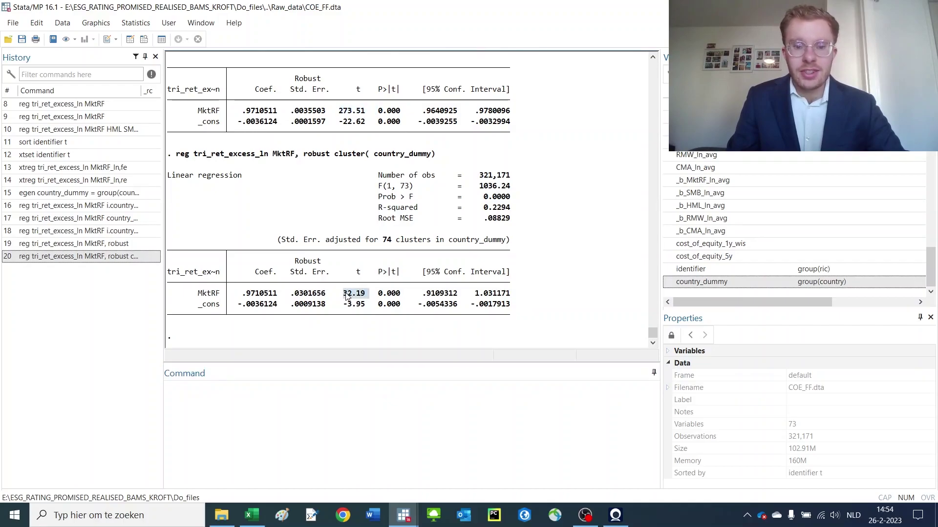
{"action": "left_click_drag", "start_coordinate": [367, 111], "coordinate": [337, 111]}
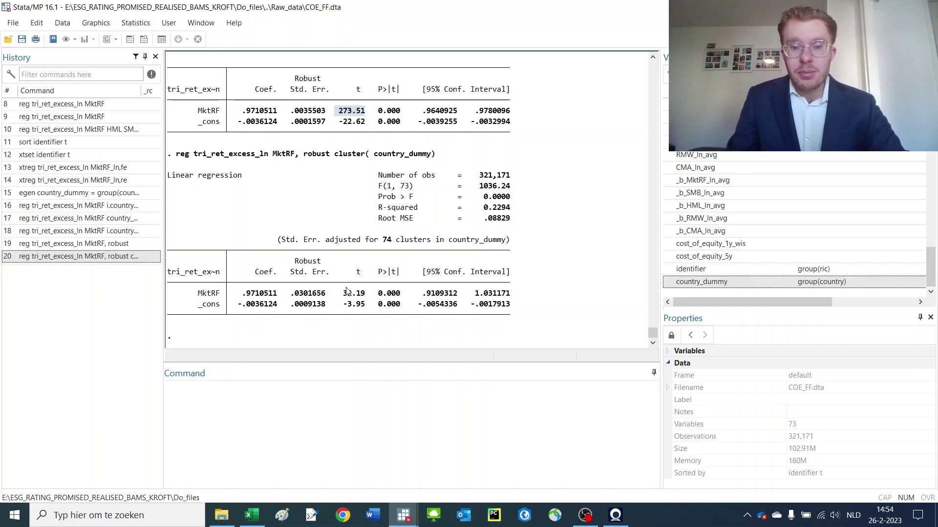
{"action": "left_click_drag", "start_coordinate": [369, 296], "coordinate": [339, 295]}
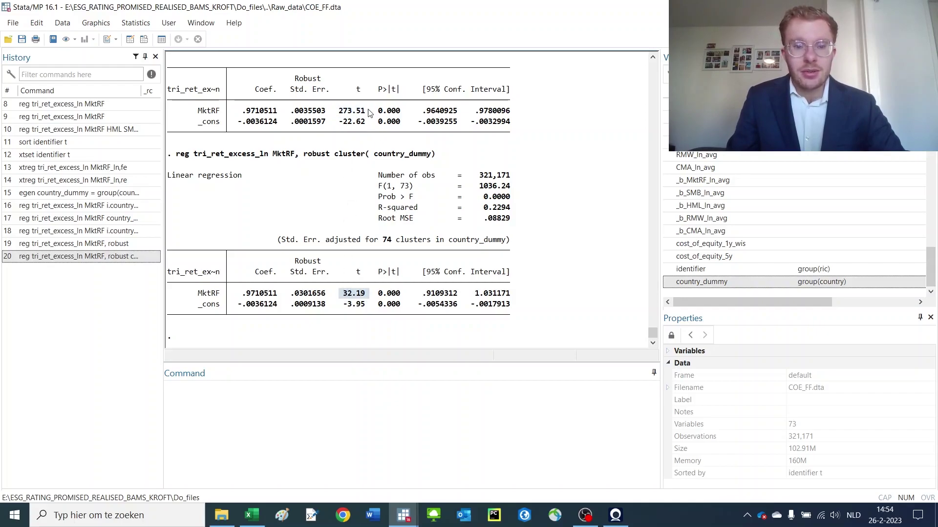
{"action": "left_click_drag", "start_coordinate": [369, 111], "coordinate": [247, 111]}
{"action": "left_click_drag", "start_coordinate": [277, 294], "coordinate": [246, 293]}
{"action": "left_click_drag", "start_coordinate": [336, 112], "coordinate": [368, 113]}
{"action": "left_click_drag", "start_coordinate": [366, 296], "coordinate": [338, 294]}
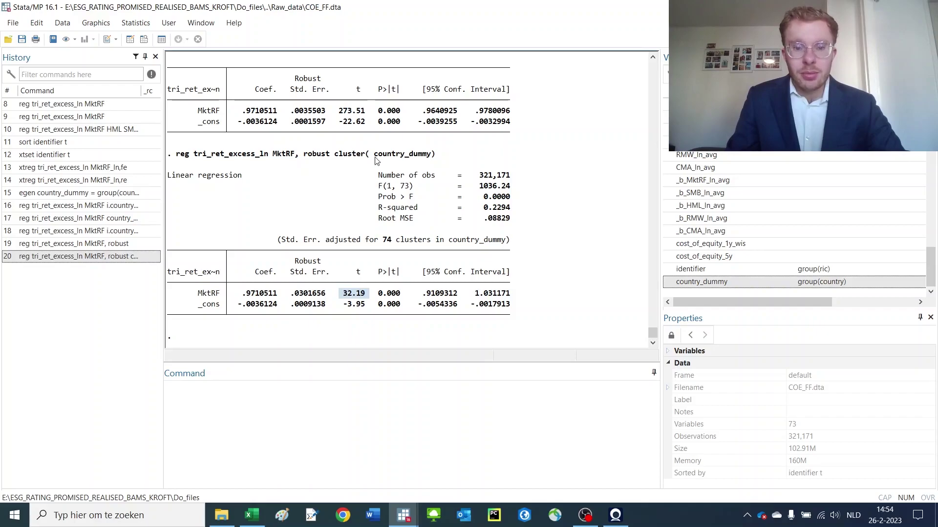
{"action": "left_click_drag", "start_coordinate": [175, 158], "coordinate": [413, 167]}
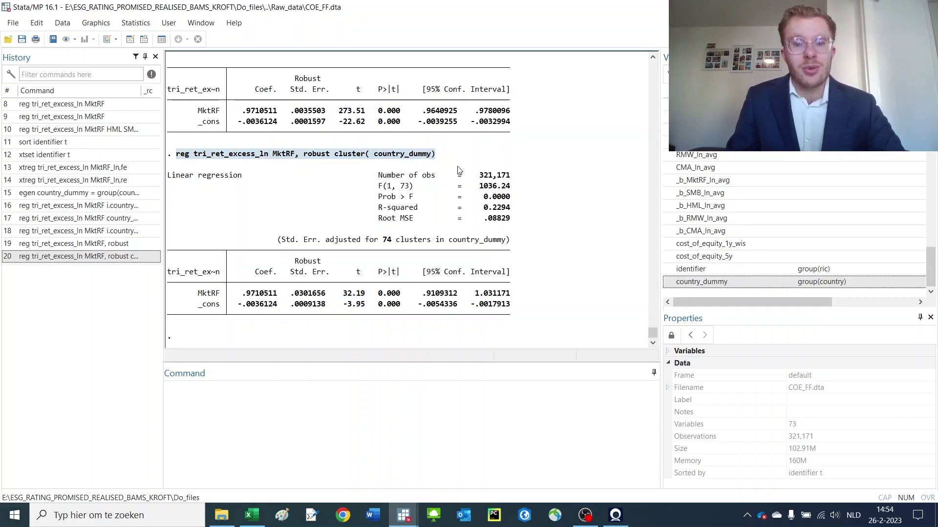